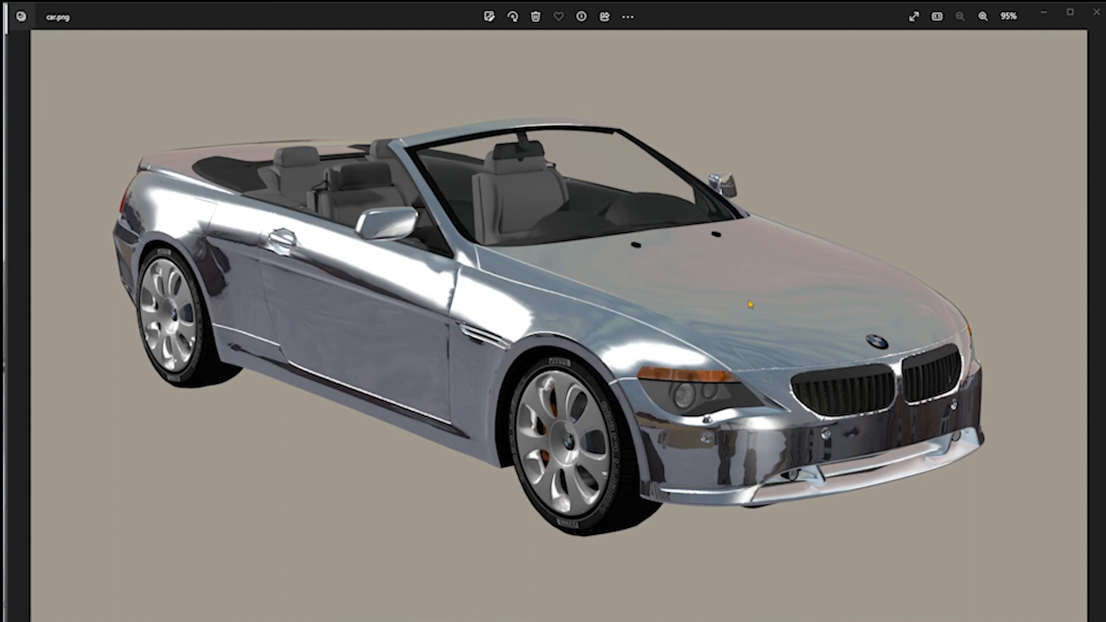
Switch to the Poser scene and view it from the auxiliary camera before returning to the main camera.
{"action": "left_click", "coordinate": [1043, 11]}
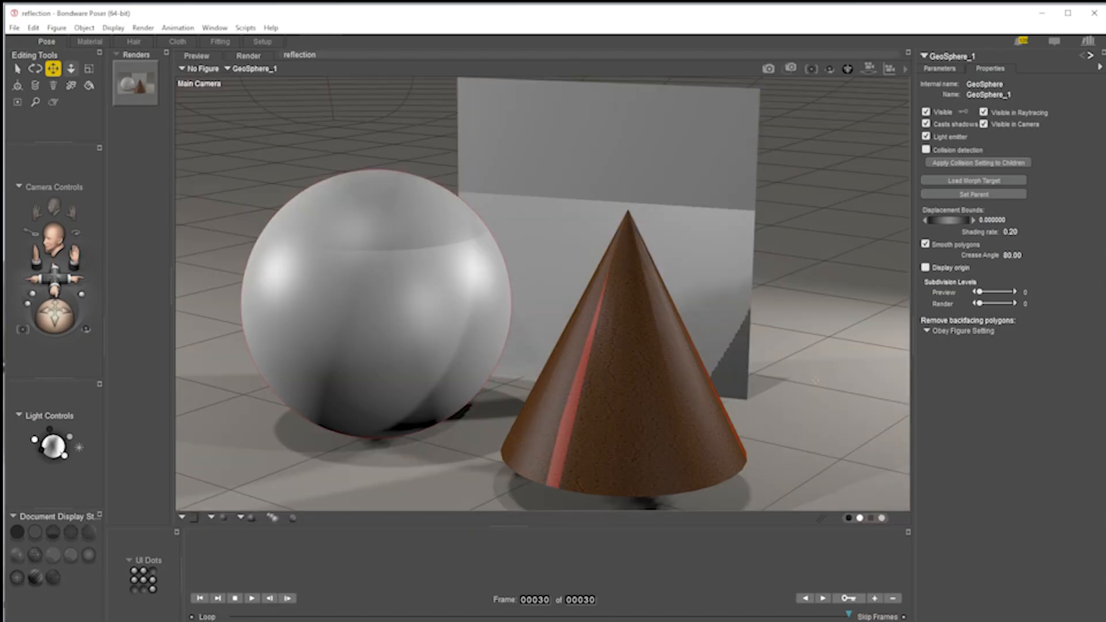
{"action": "key", "text": "ctrl+y"}
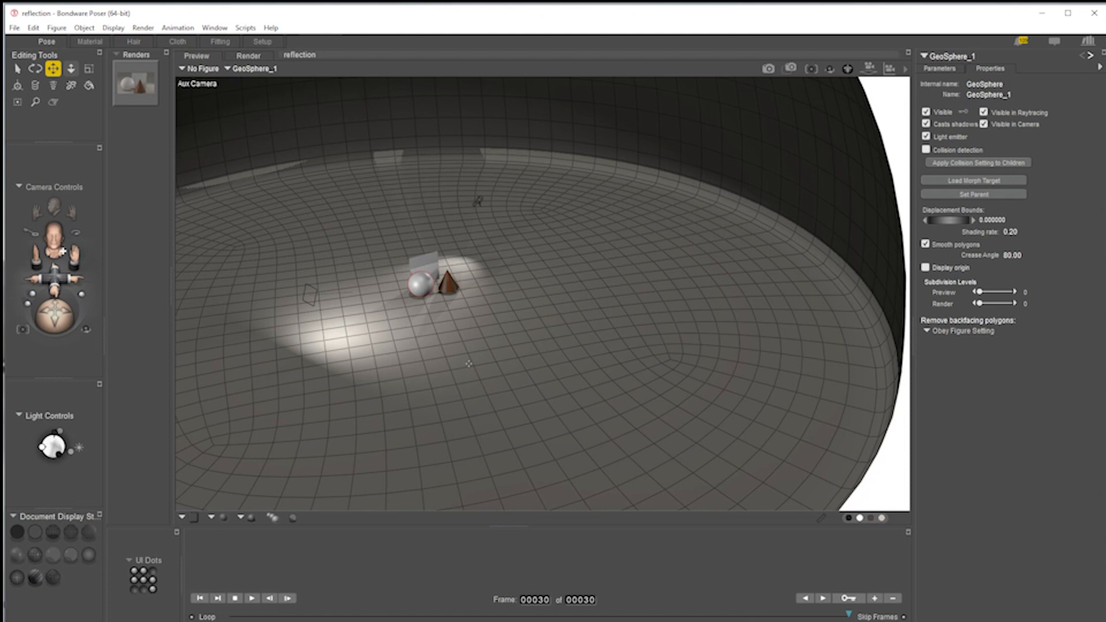
{"action": "mouse_move", "coordinate": [56, 279]}
{"action": "left_mouse_down"}
{"action": "mouse_move", "coordinate": [39, 308]}
{"action": "mouse_move", "coordinate": [44, 292]}
{"action": "left_mouse_up"}
{"action": "key", "text": "ctrl+m"}
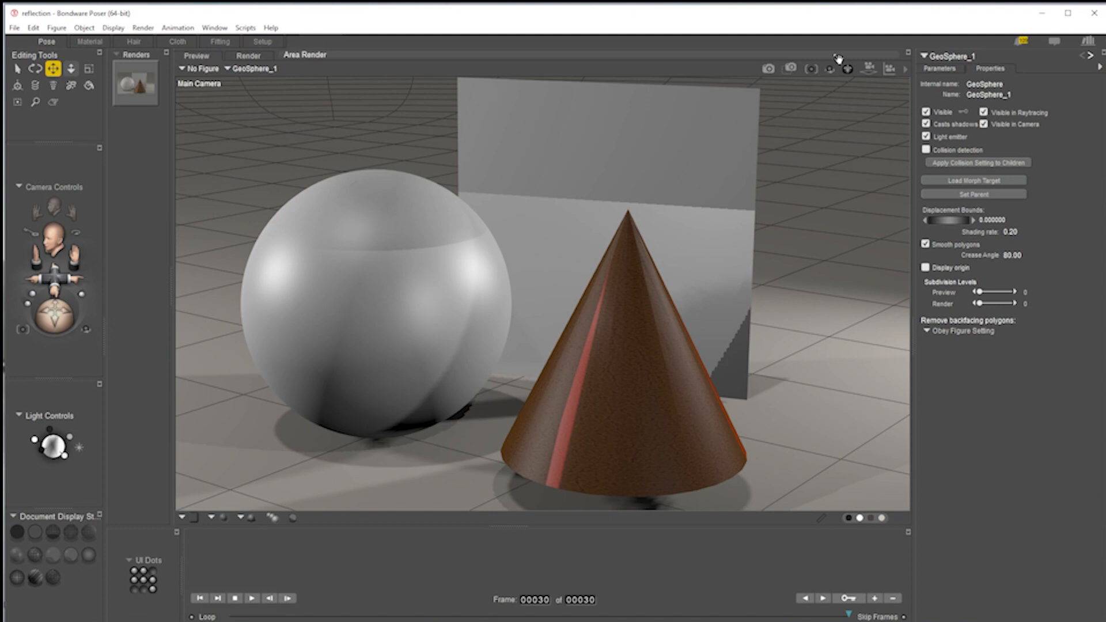
Open the Render Settings dialog and close it without changes.
{"action": "left_click", "coordinate": [905, 68]}
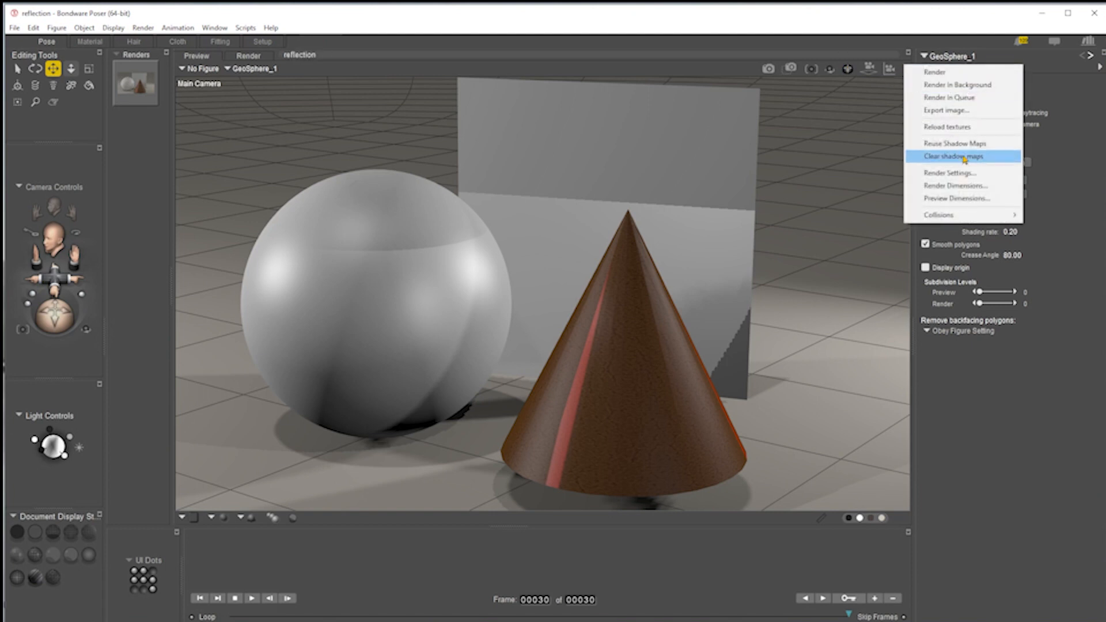
{"action": "left_click", "coordinate": [957, 173]}
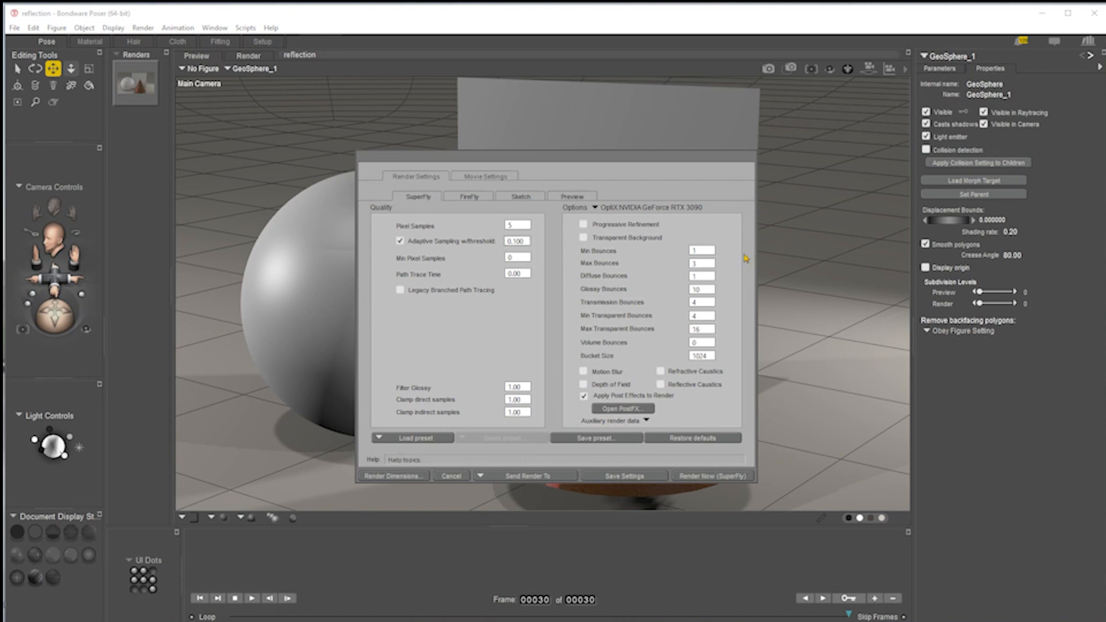
{"action": "key", "text": "Escape"}
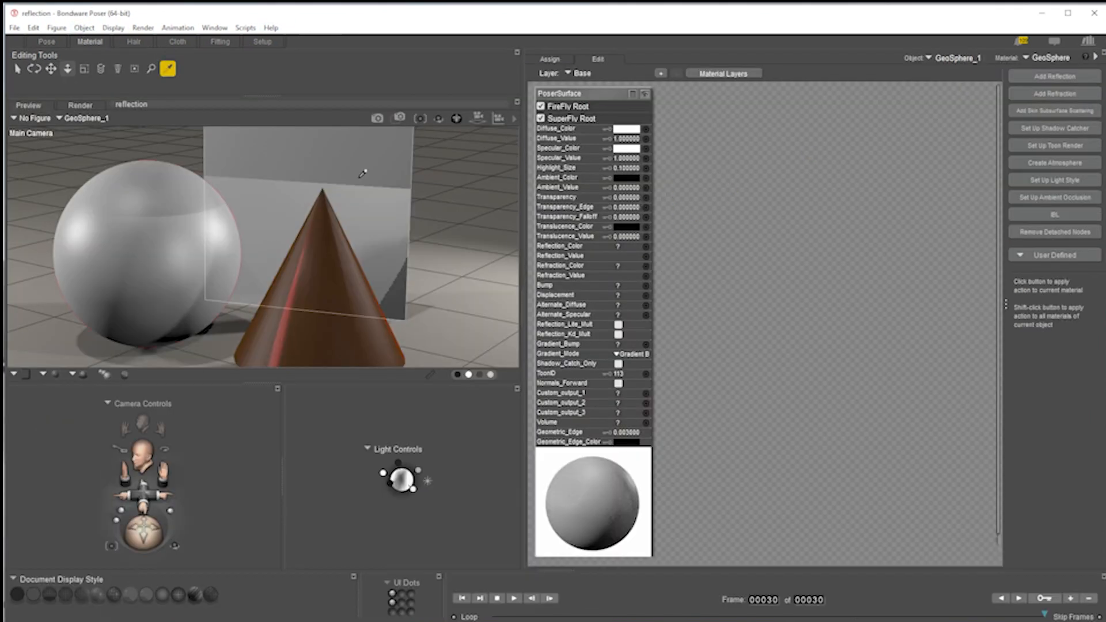
Select the square backdrop object to edit its material.
{"action": "left_click", "coordinate": [359, 182]}
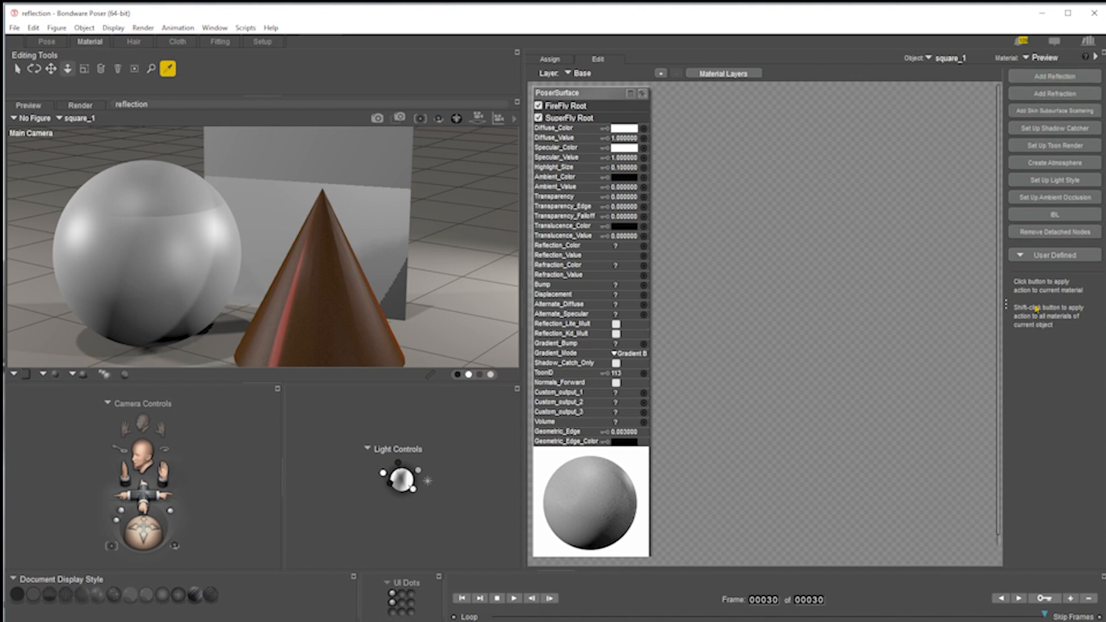
{"action": "left_click", "coordinate": [1006, 307]}
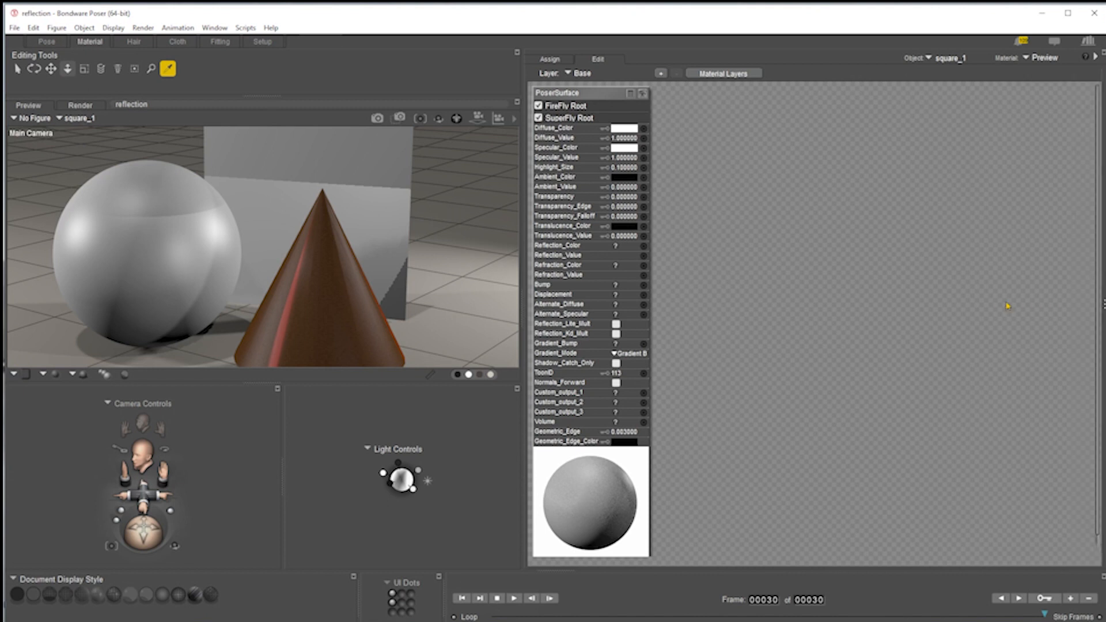
{"action": "left_click", "coordinate": [1104, 304]}
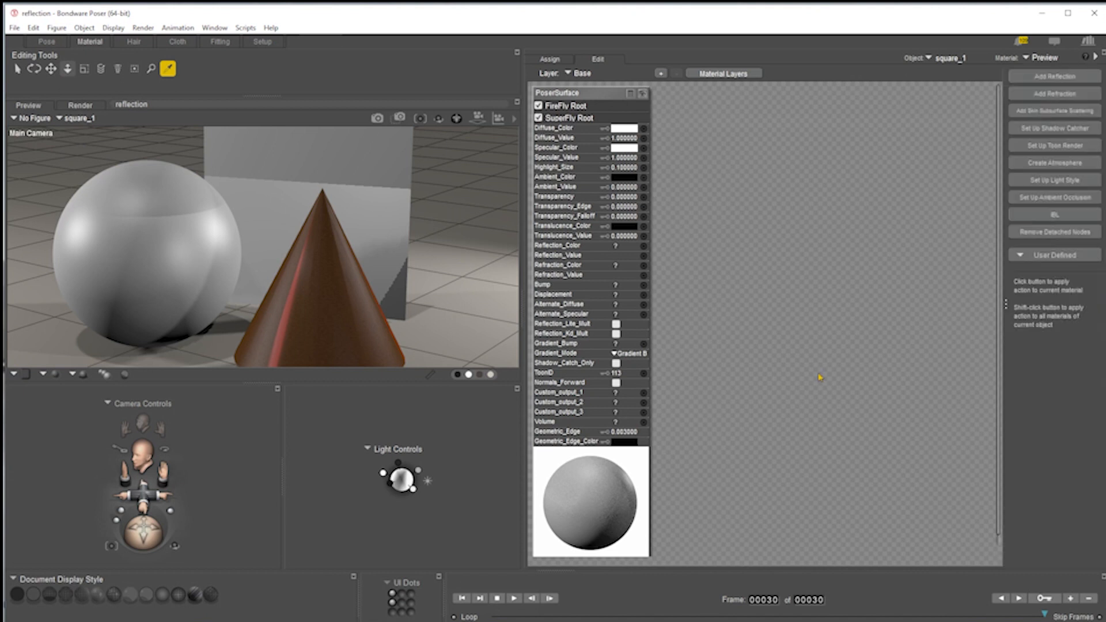
Add a reflection to the square's material and spread out the new Reflect, Sphere_Map and BG Color nodes.
{"action": "left_click", "coordinate": [1051, 78]}
{"action": "left_click_drag", "start_coordinate": [726, 98], "coordinate": [932, 184]}
{"action": "left_click_drag", "start_coordinate": [680, 283], "coordinate": [837, 255]}
{"action": "left_click_drag", "start_coordinate": [703, 226], "coordinate": [714, 235]}
{"action": "left_click_drag", "start_coordinate": [849, 257], "coordinate": [874, 352]}
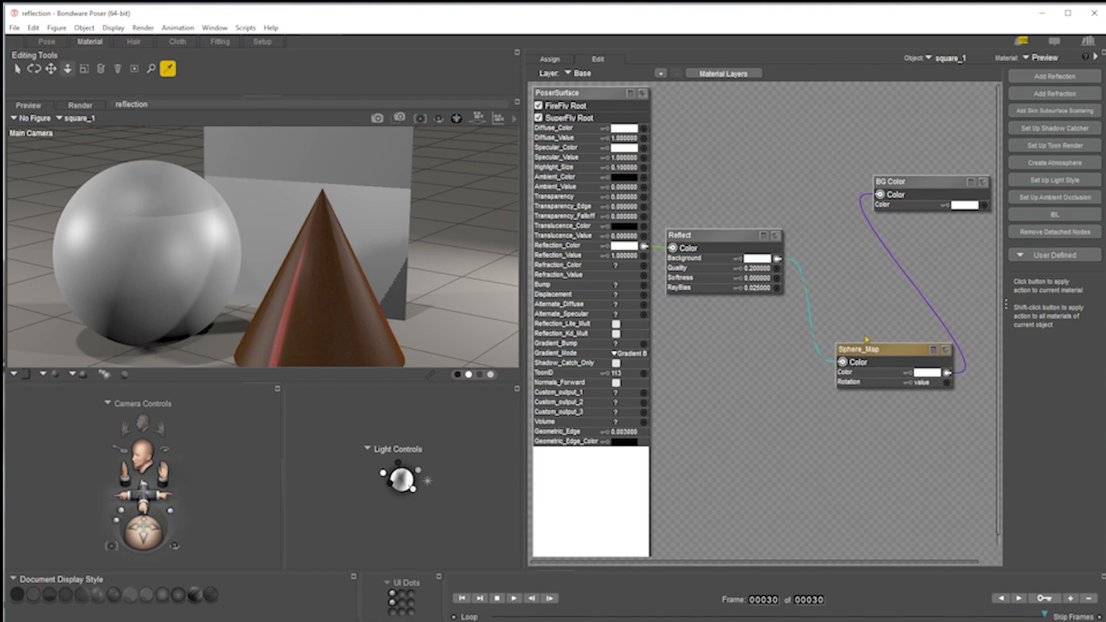
Delete the BG Color node and move the Sphere_Map node next to the Reflect node.
{"action": "left_click", "coordinate": [700, 240]}
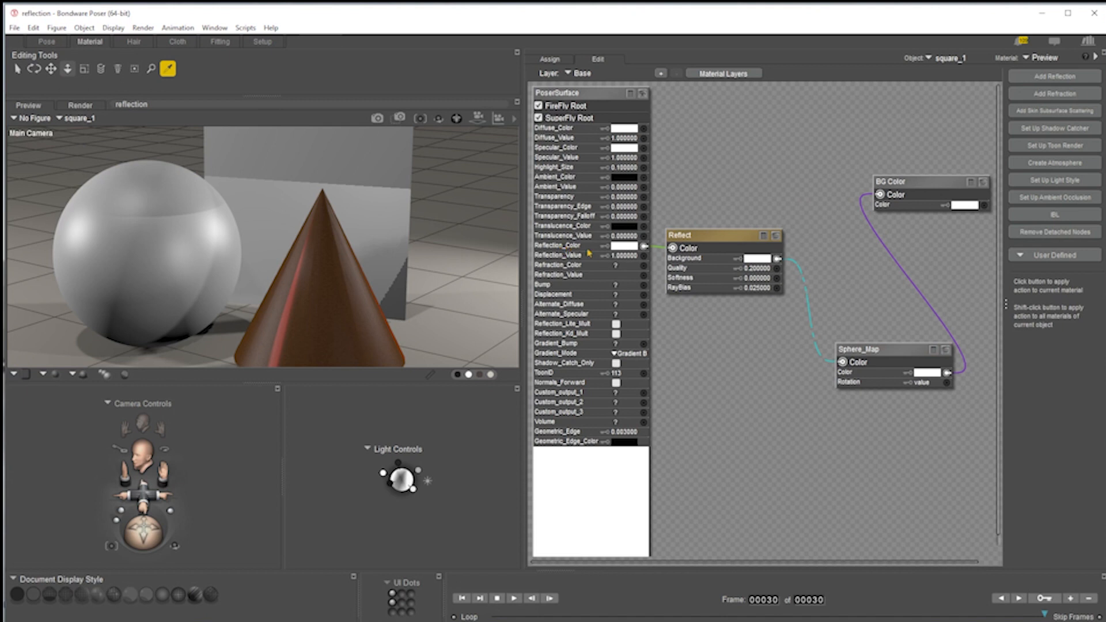
{"action": "left_click_drag", "start_coordinate": [884, 354], "coordinate": [861, 316]}
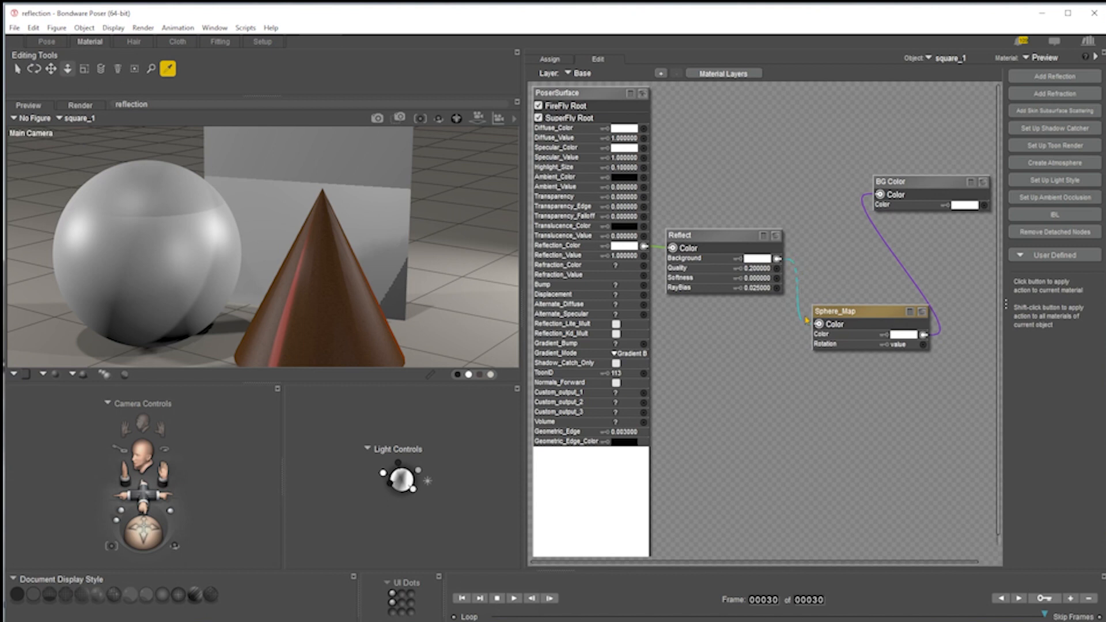
{"action": "mouse_move", "coordinate": [845, 312]}
{"action": "left_mouse_down"}
{"action": "mouse_move", "coordinate": [860, 247]}
{"action": "mouse_move", "coordinate": [864, 285]}
{"action": "mouse_move", "coordinate": [850, 315]}
{"action": "mouse_move", "coordinate": [862, 308]}
{"action": "left_mouse_up"}
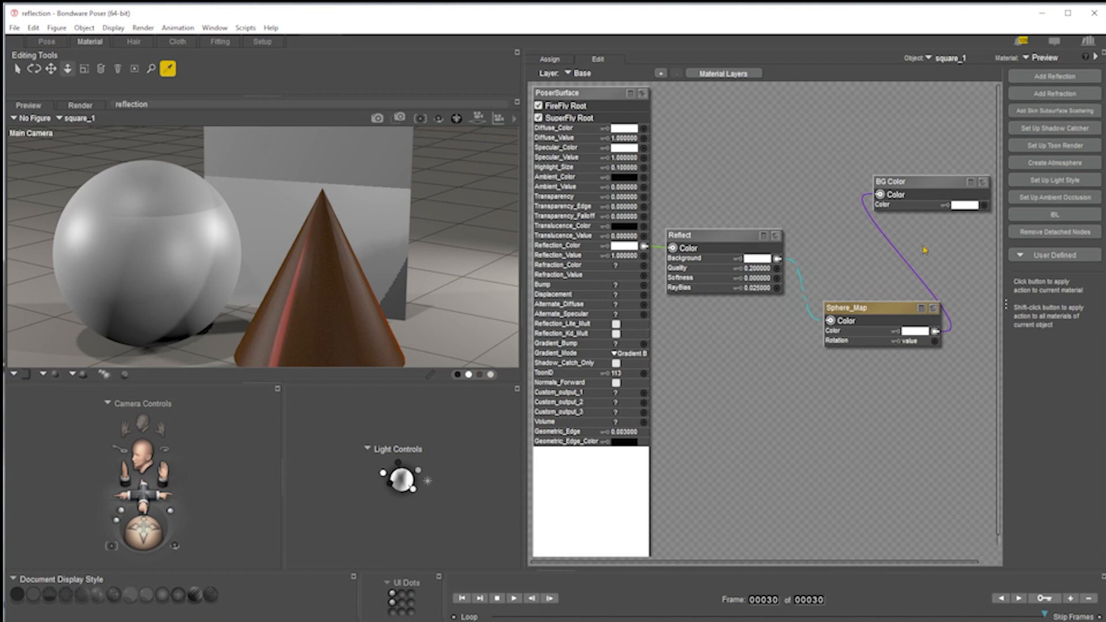
{"action": "left_click", "coordinate": [925, 185]}
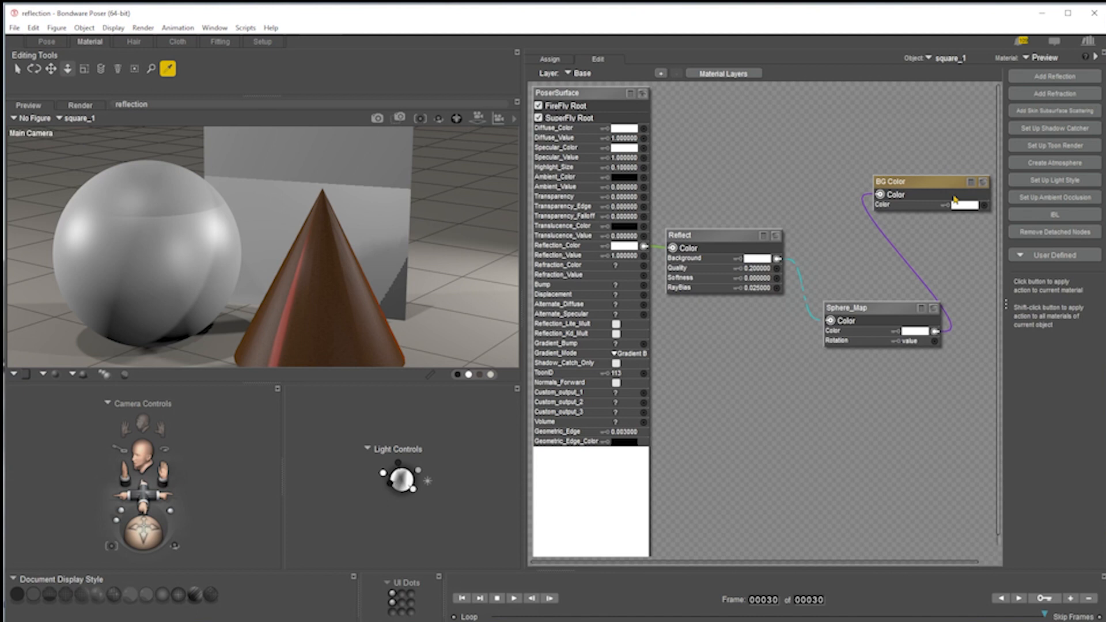
{"action": "left_click_drag", "start_coordinate": [924, 185], "coordinate": [846, 192]}
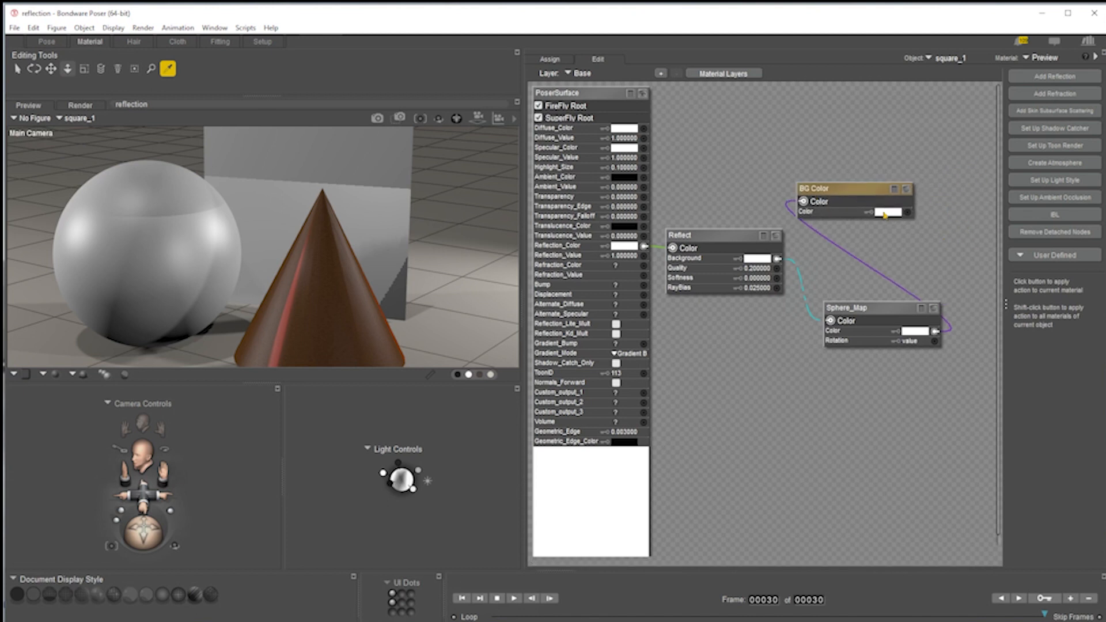
{"action": "key", "text": "Delete"}
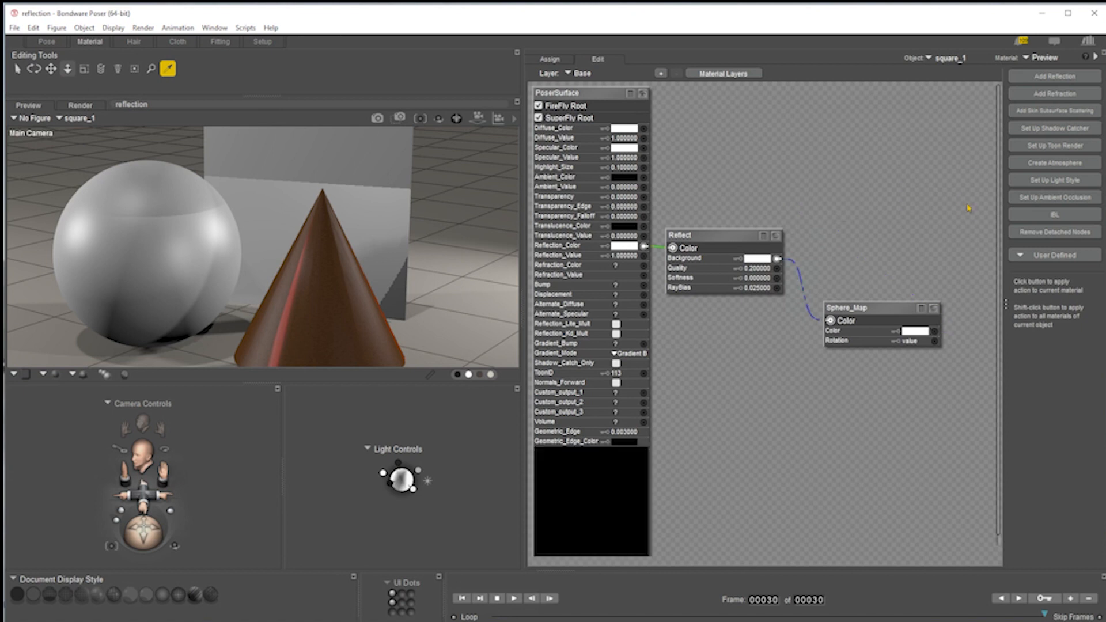
{"action": "left_click_drag", "start_coordinate": [852, 308], "coordinate": [845, 246]}
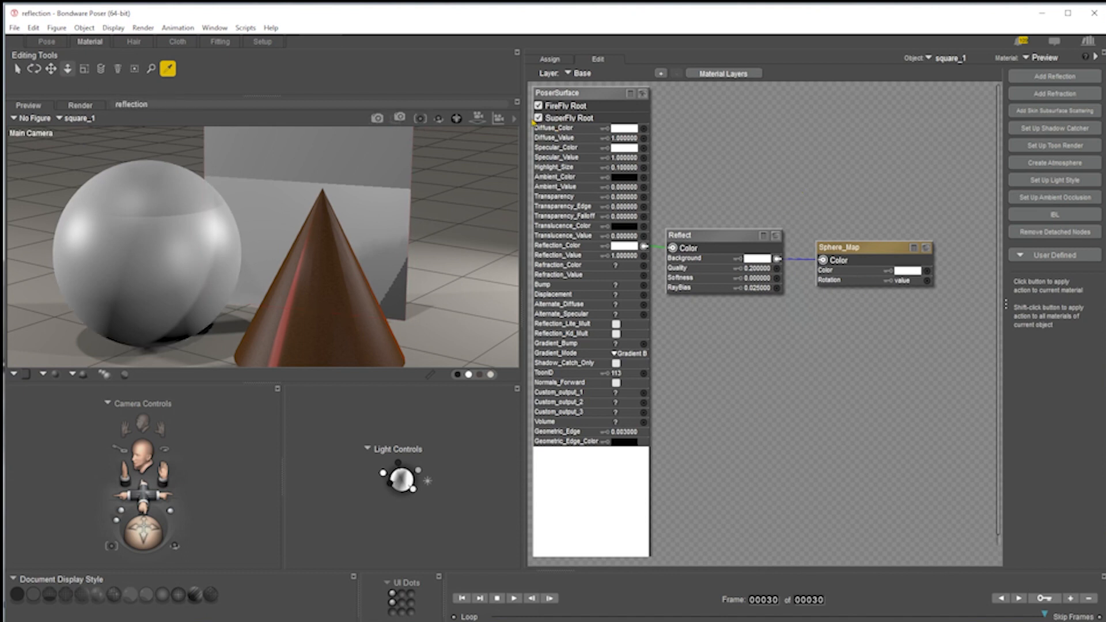
Save the FireFly render settings and render the scene.
{"action": "left_click", "coordinate": [514, 120]}
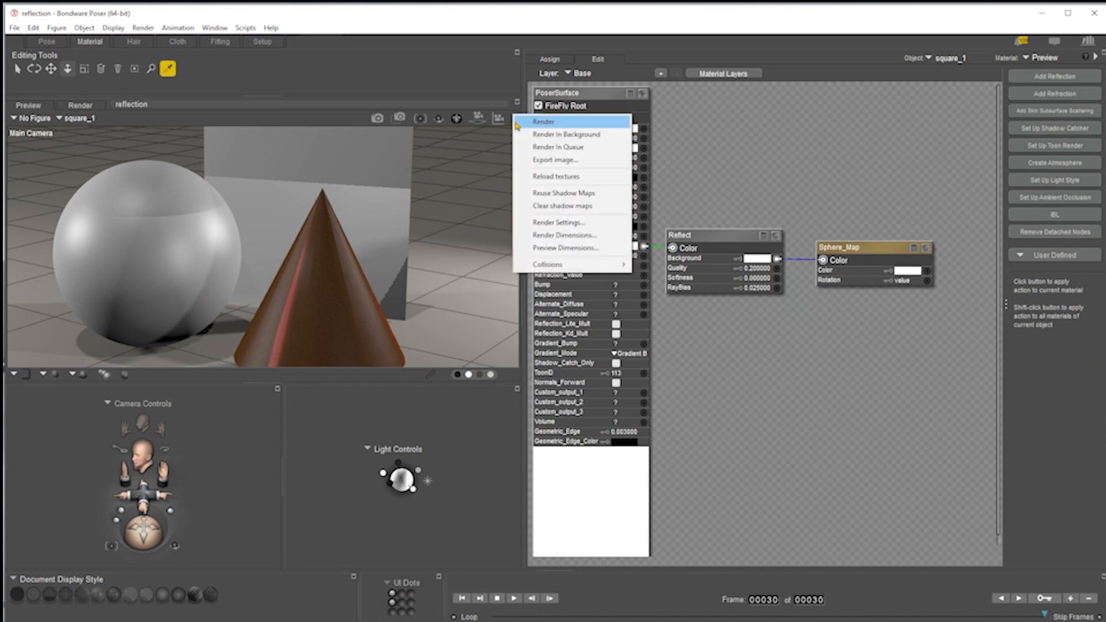
{"action": "left_click", "coordinate": [564, 222]}
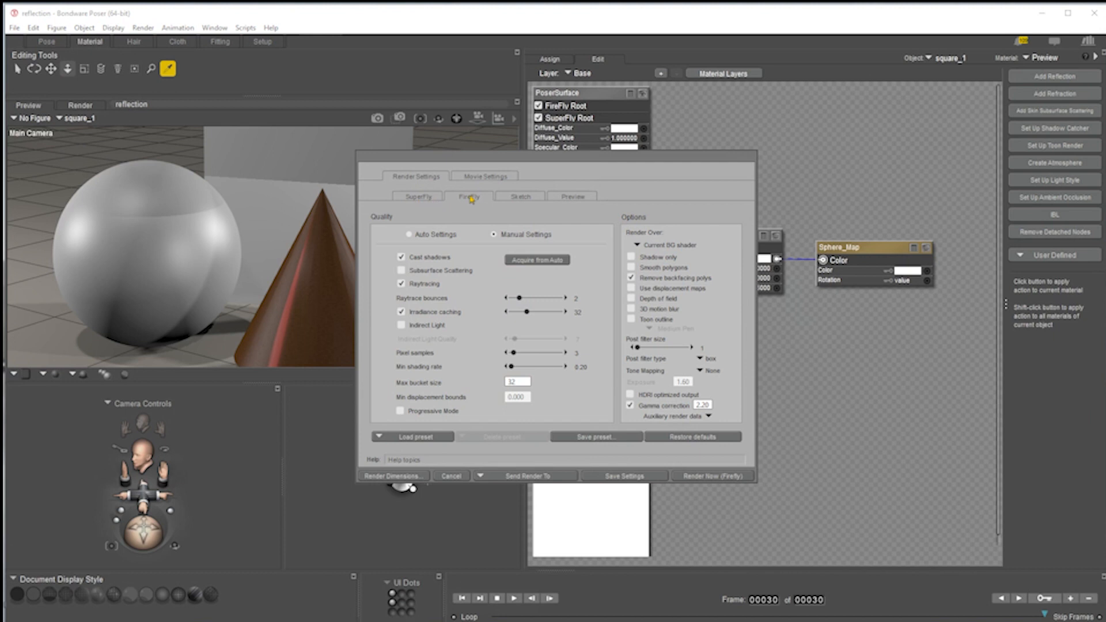
{"action": "left_click", "coordinate": [624, 476]}
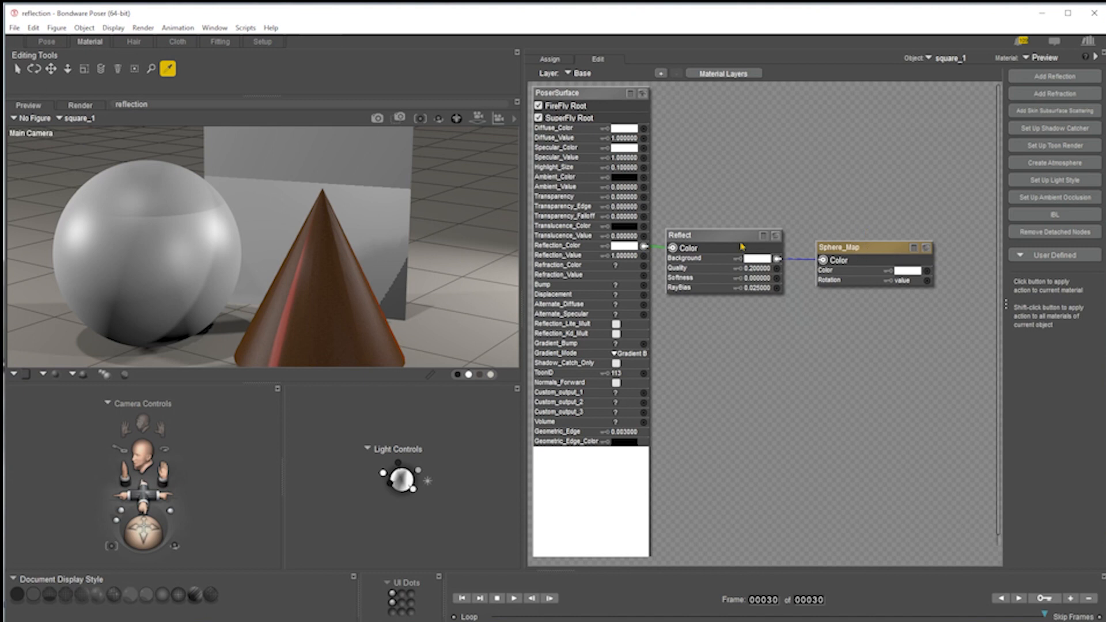
{"action": "left_click", "coordinate": [377, 118]}
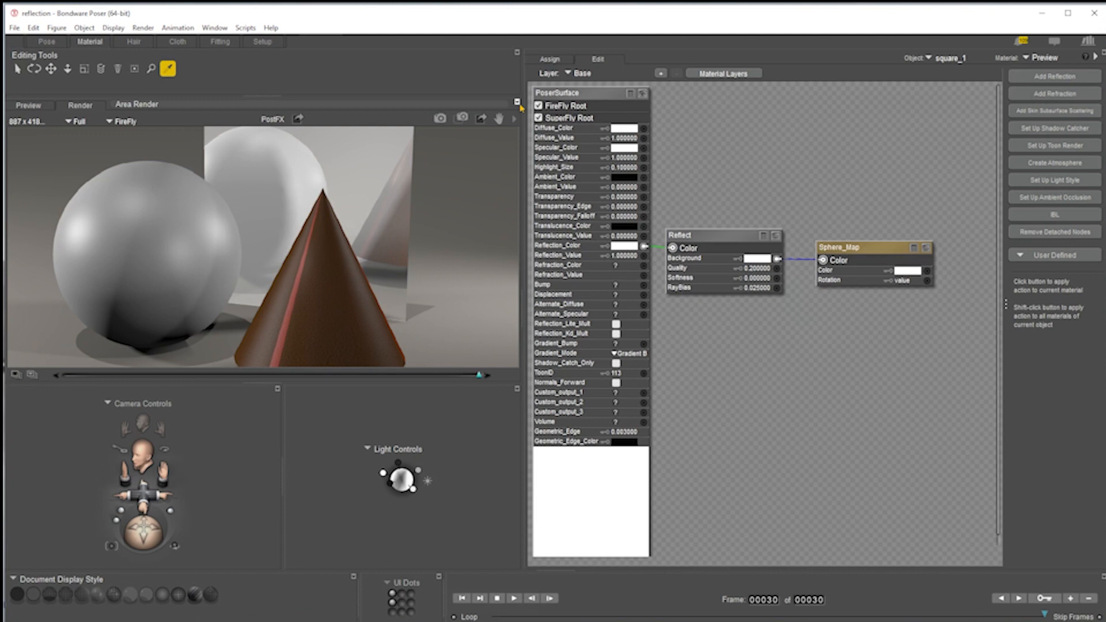
Render the scene with the SuperFly engine from the render settings.
{"action": "left_click", "coordinate": [515, 122]}
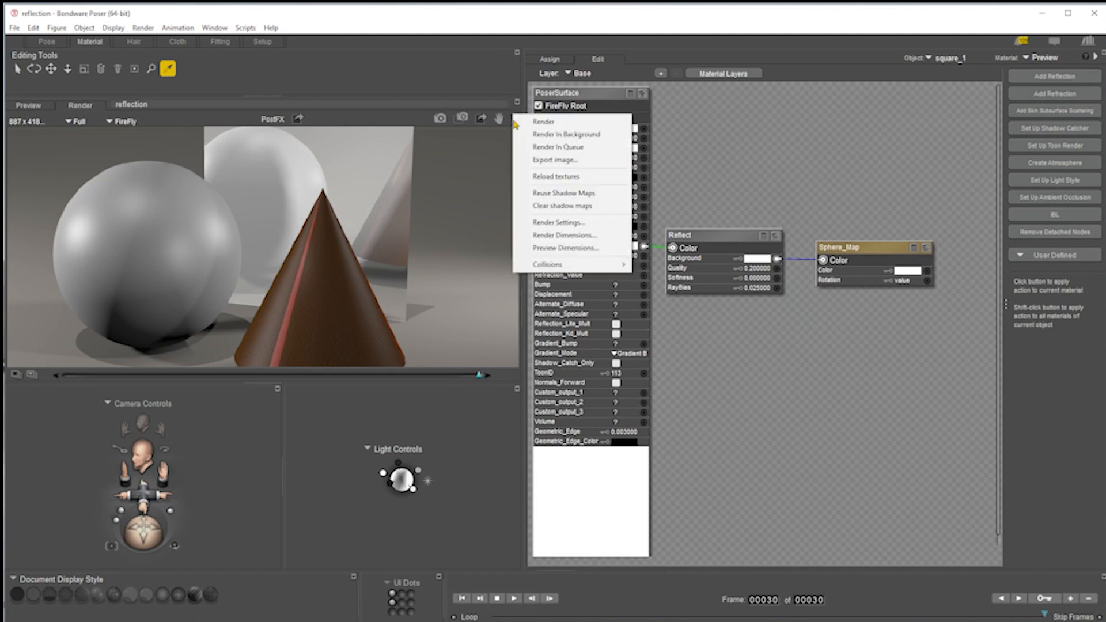
{"action": "left_click", "coordinate": [568, 223]}
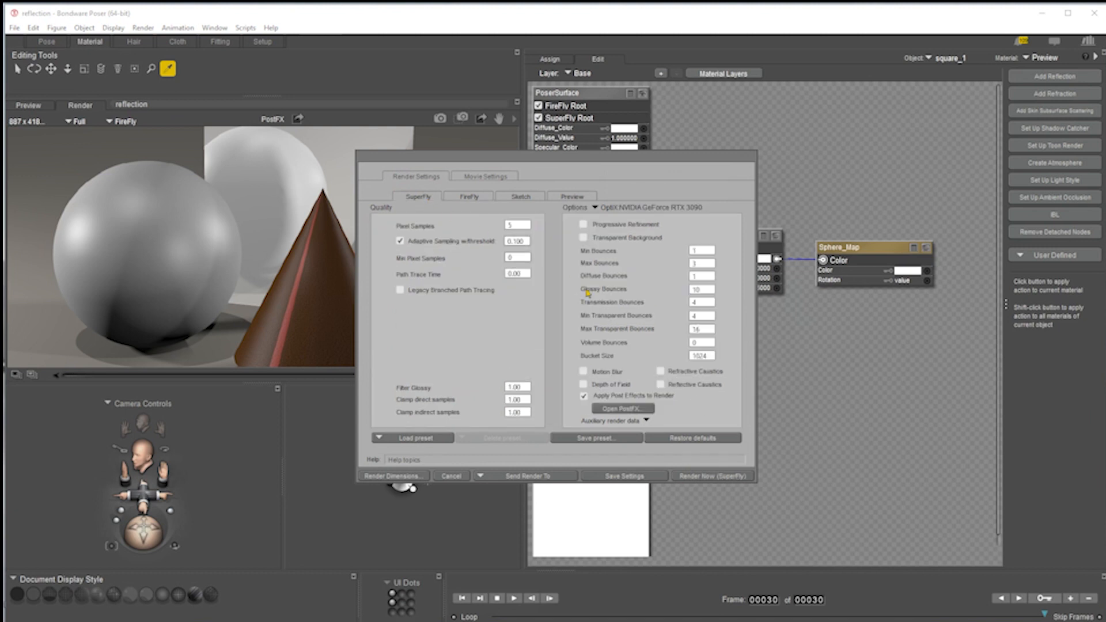
{"action": "left_click", "coordinate": [720, 475]}
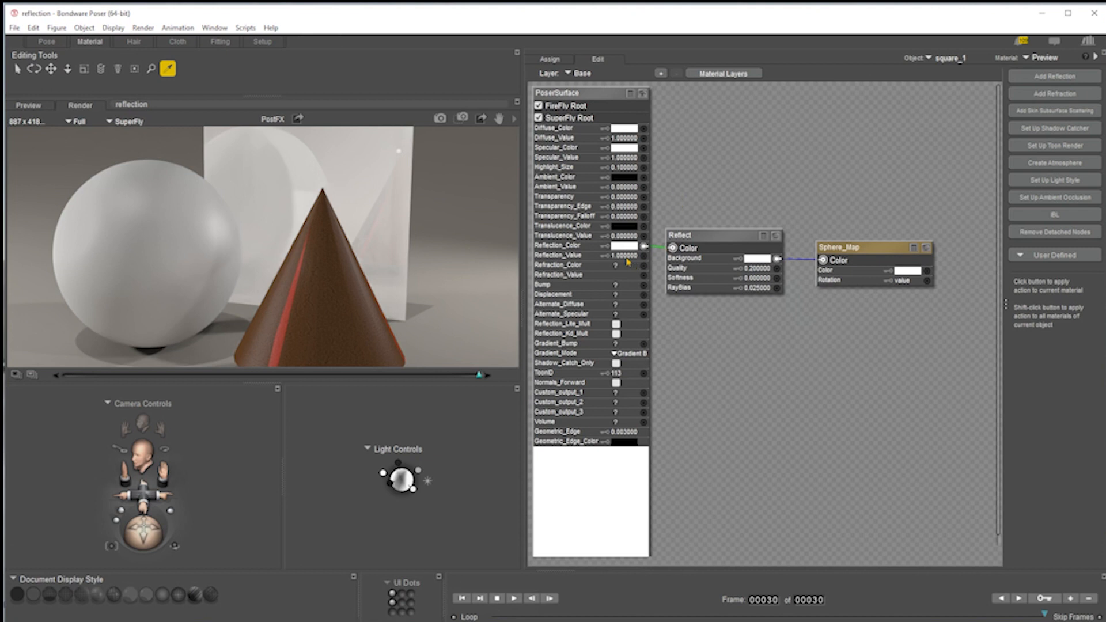
Add a new Image_Map node from the 2D Textures node category.
{"action": "right_click", "coordinate": [886, 340]}
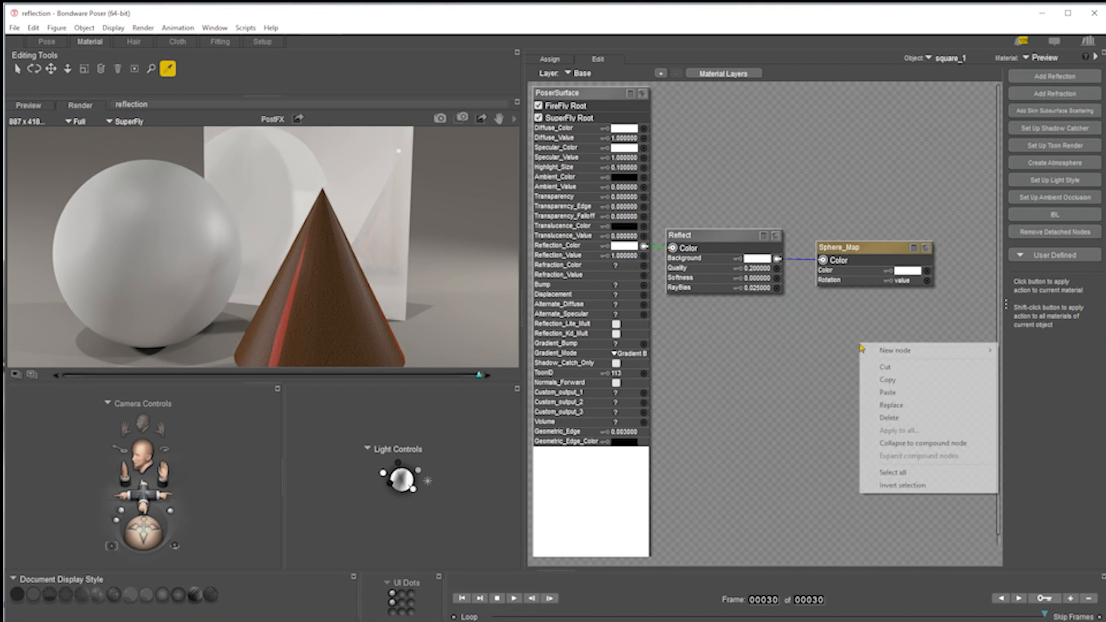
{"action": "mouse_move", "coordinate": [922, 352]}
{"action": "mouse_move", "coordinate": [1044, 447]}
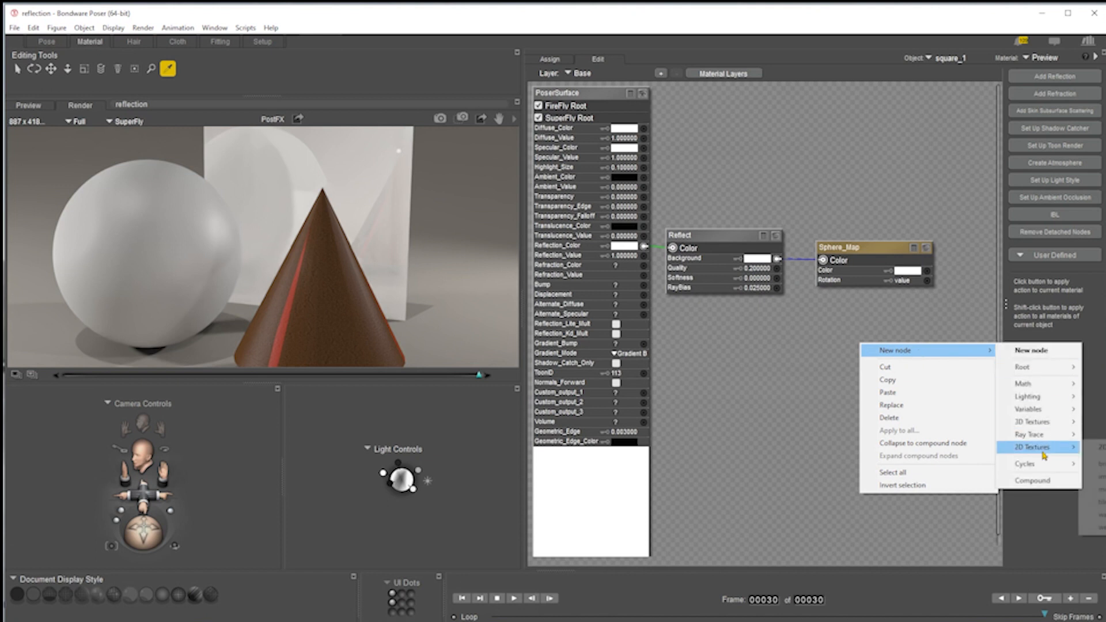
{"action": "left_click", "coordinate": [1094, 476]}
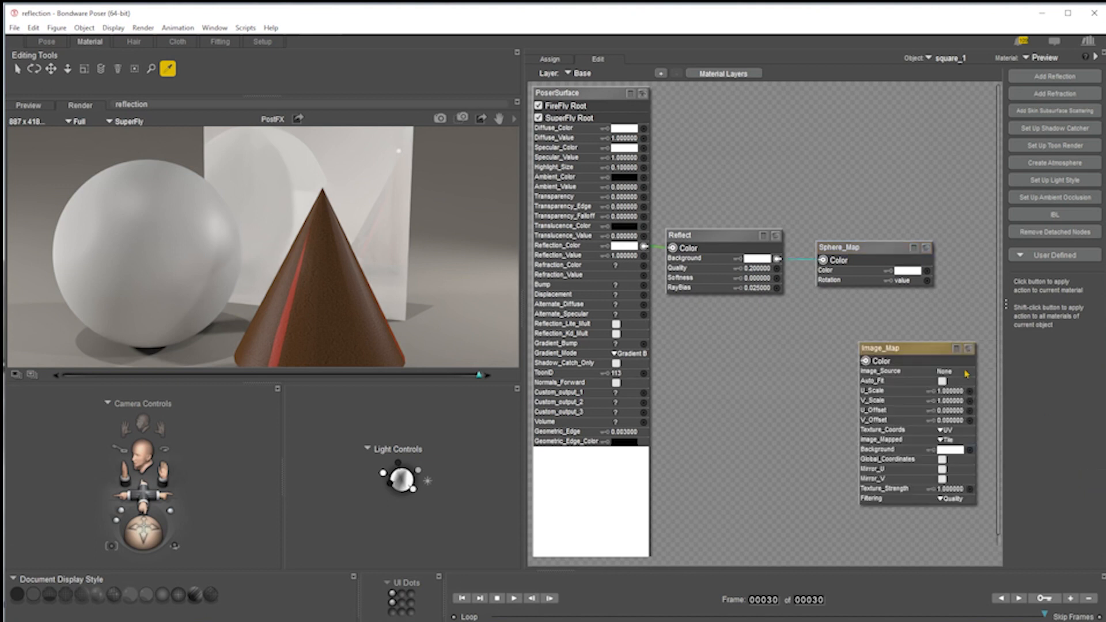
Browse for and load the DH201SX image as the Image_Map's image source.
{"action": "left_click", "coordinate": [949, 375]}
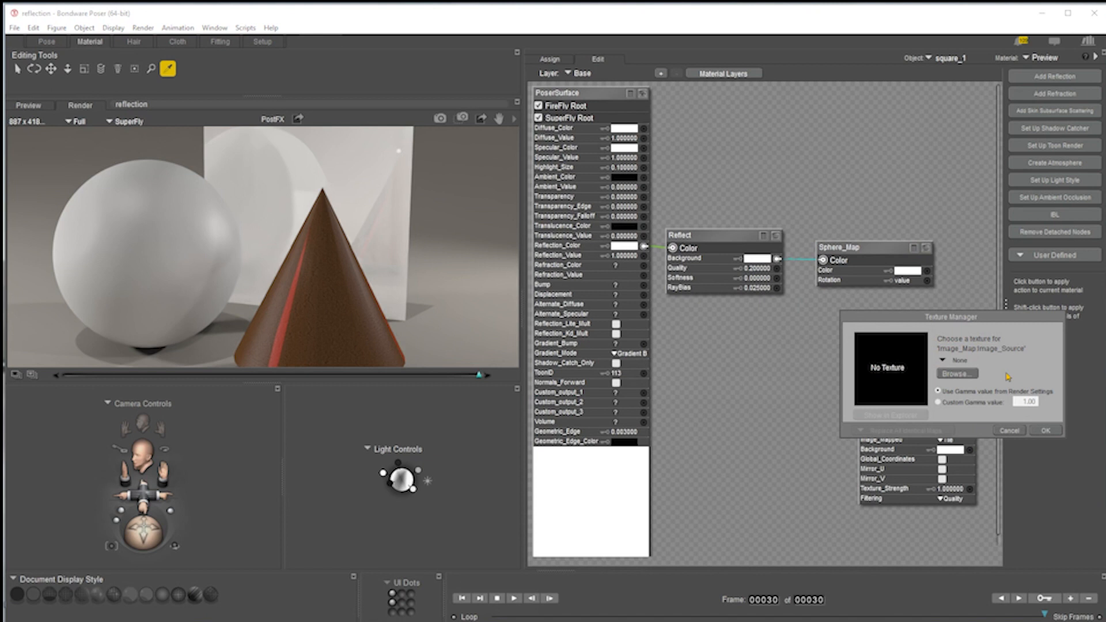
{"action": "left_click", "coordinate": [960, 379]}
{"action": "double_click", "coordinate": [1094, 195]}
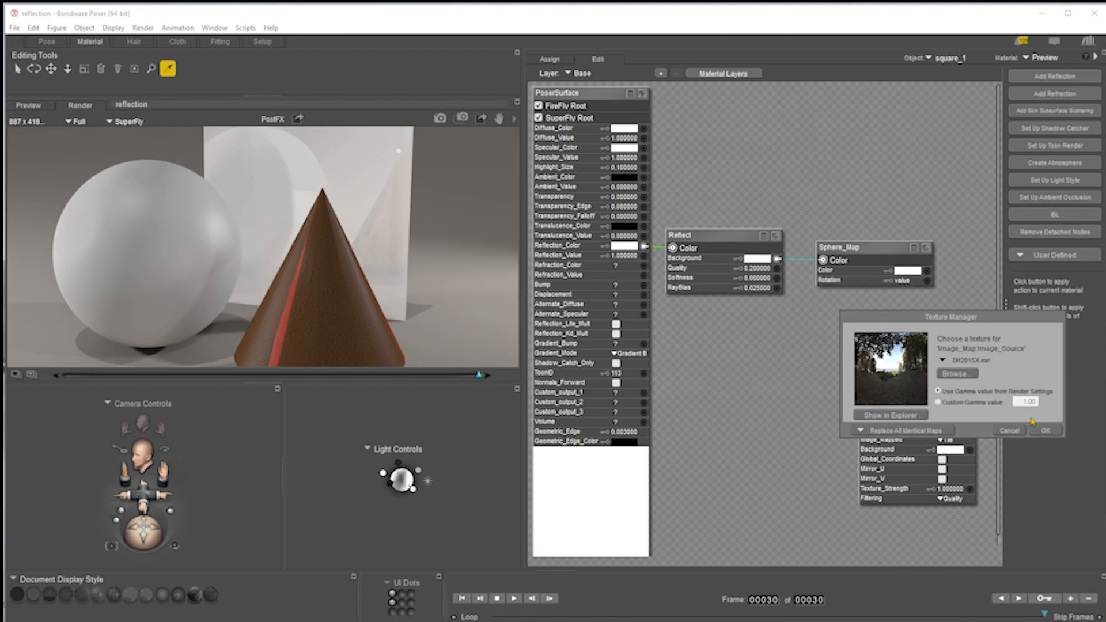
{"action": "left_click", "coordinate": [1044, 432]}
Connect the Image_Map output to the Sphere_Map's Color input and expand the Image_Map preview.
{"action": "left_click_drag", "start_coordinate": [866, 365], "coordinate": [929, 272]}
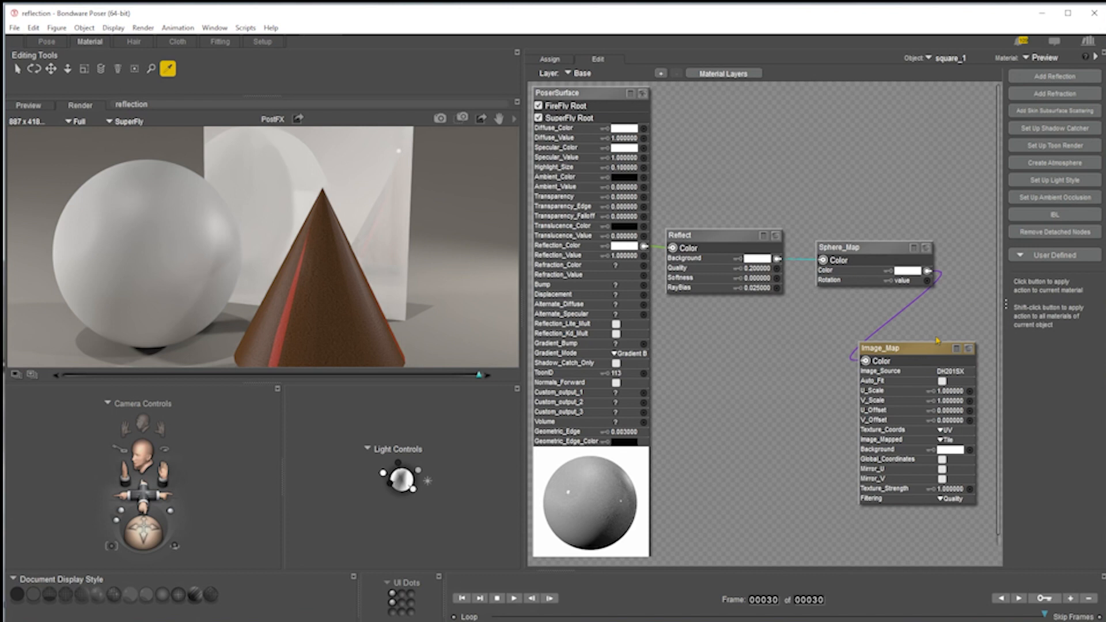
{"action": "left_click", "coordinate": [970, 350]}
Rearrange the Sphere_Map and Image_Map nodes and expand the Reflect node's preview.
{"action": "left_click_drag", "start_coordinate": [933, 356], "coordinate": [933, 257]}
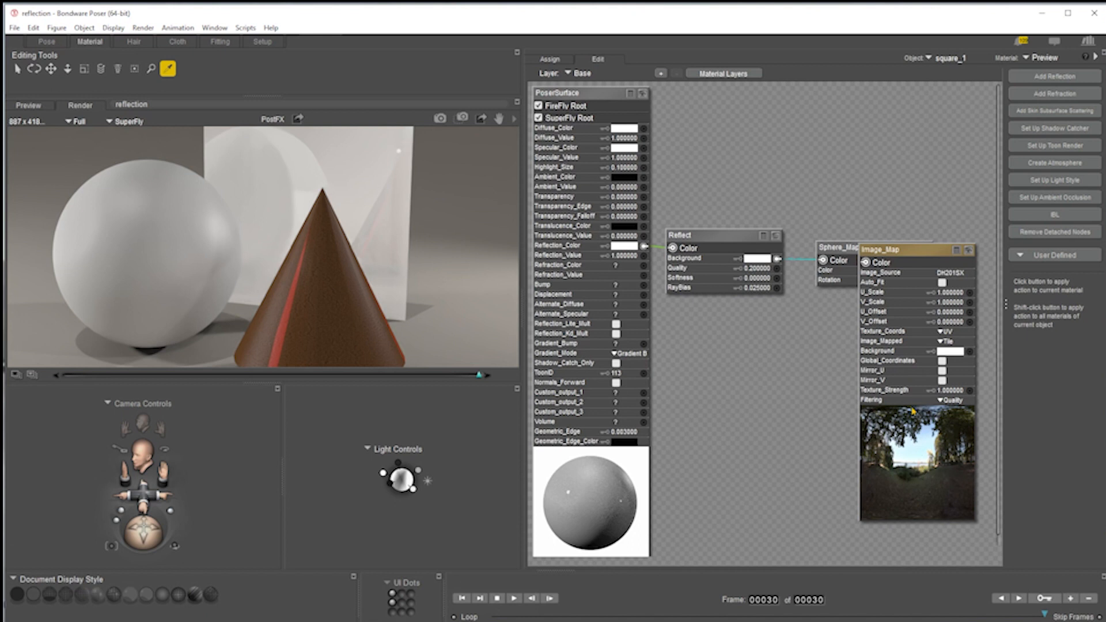
{"action": "left_click_drag", "start_coordinate": [904, 255], "coordinate": [909, 308]}
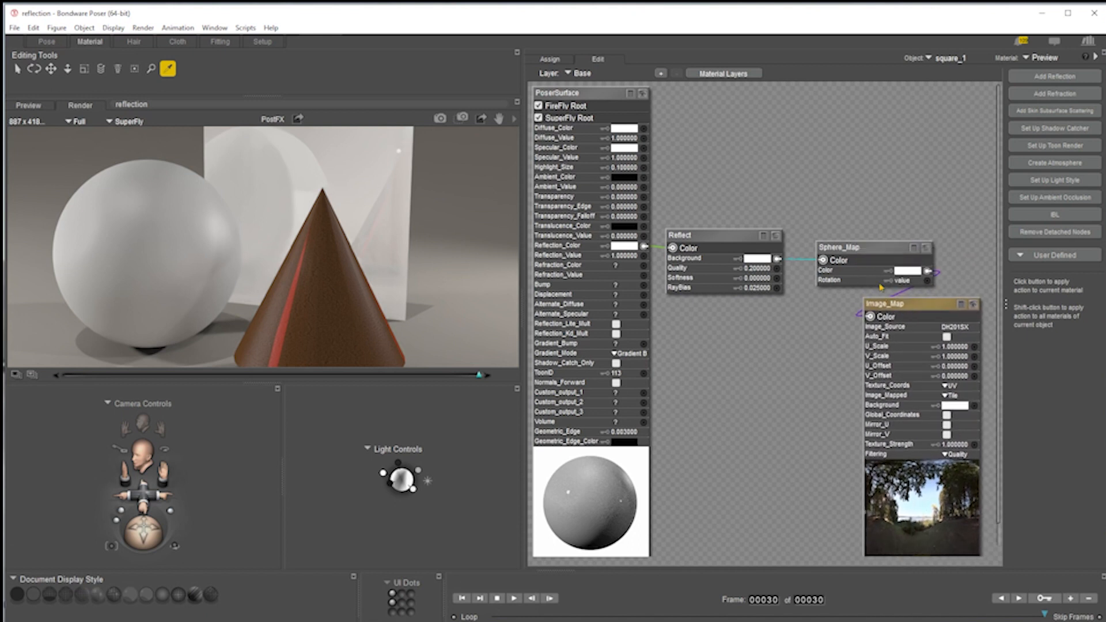
{"action": "left_click_drag", "start_coordinate": [858, 246], "coordinate": [886, 172]}
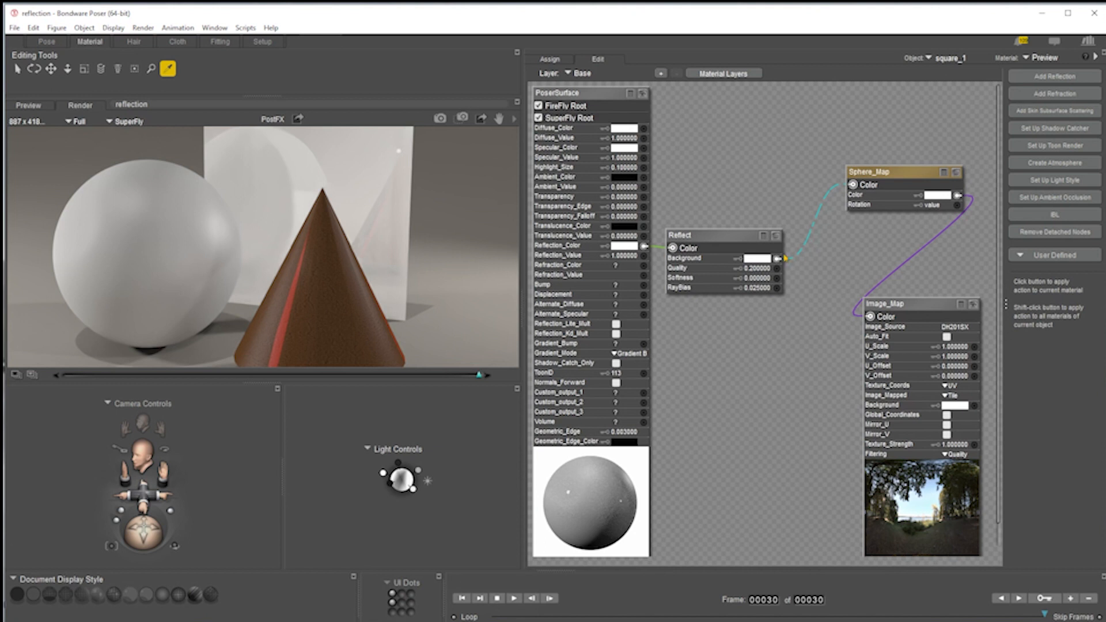
{"action": "left_click", "coordinate": [776, 237]}
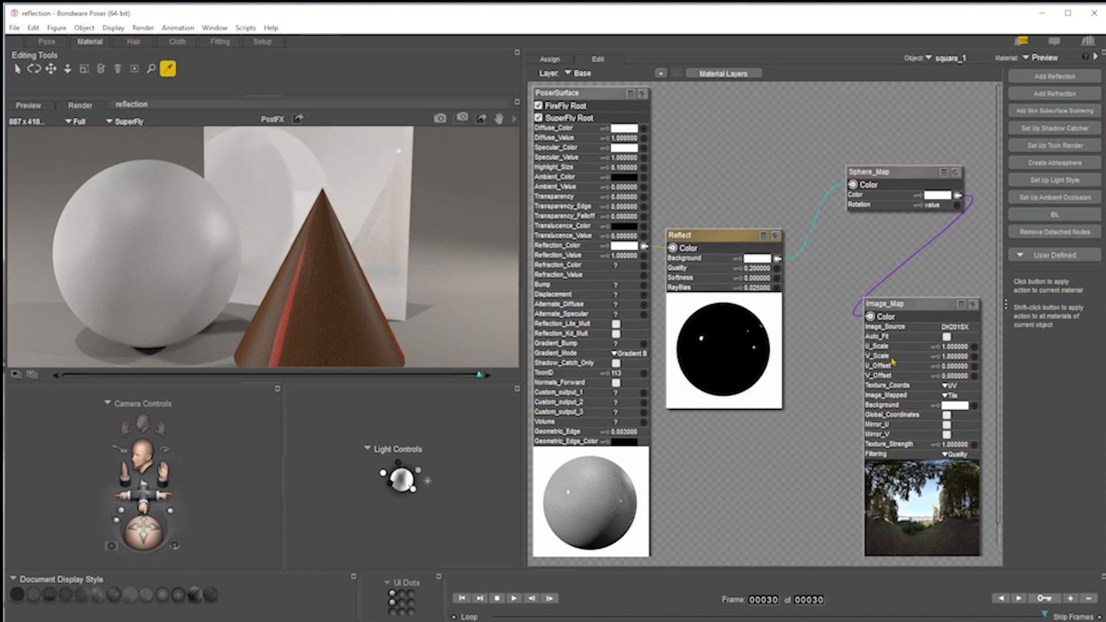
{"action": "mouse_move", "coordinate": [902, 314]}
{"action": "left_mouse_down"}
{"action": "mouse_move", "coordinate": [885, 258]}
{"action": "mouse_move", "coordinate": [907, 295]}
{"action": "left_mouse_up"}
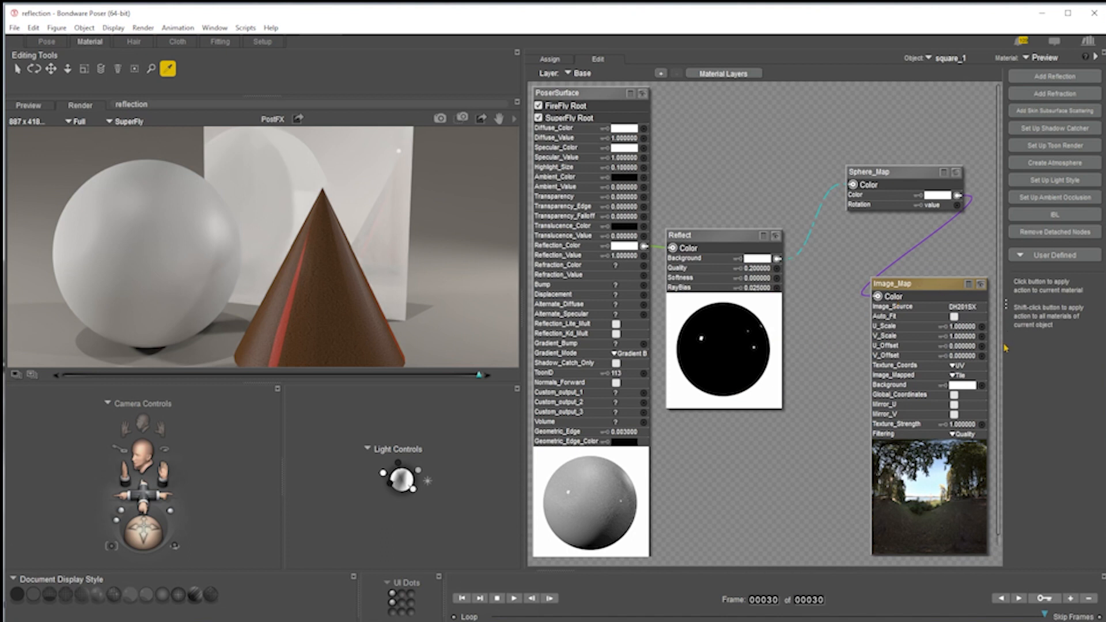
Switch the renderer to FireFly and render the scene.
{"action": "left_click", "coordinate": [956, 173]}
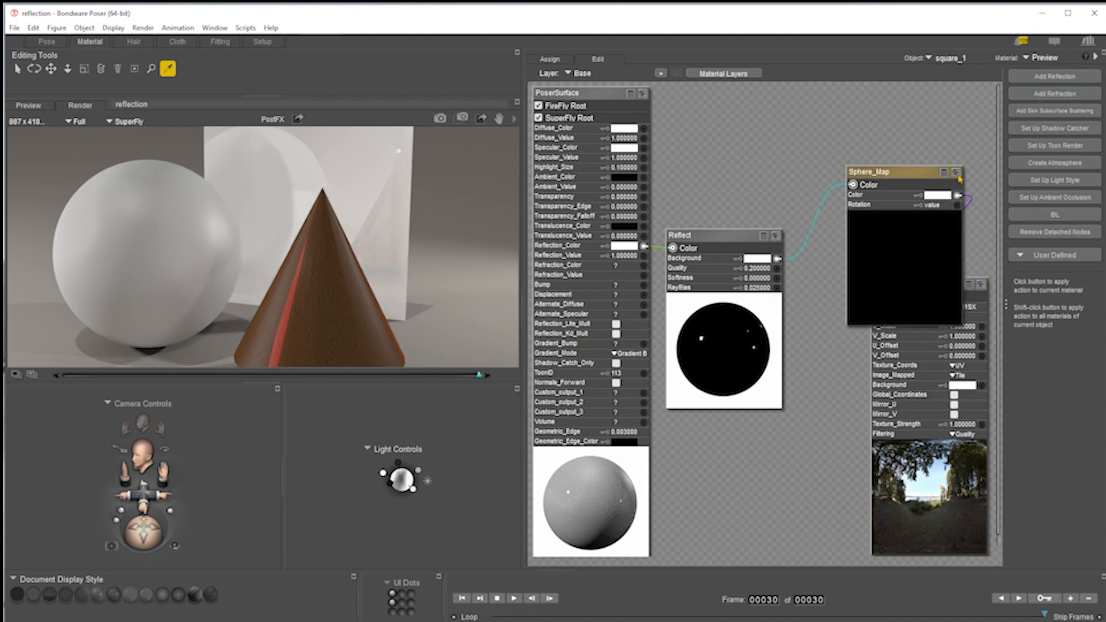
{"action": "left_click", "coordinate": [956, 172]}
{"action": "left_click", "coordinate": [440, 118]}
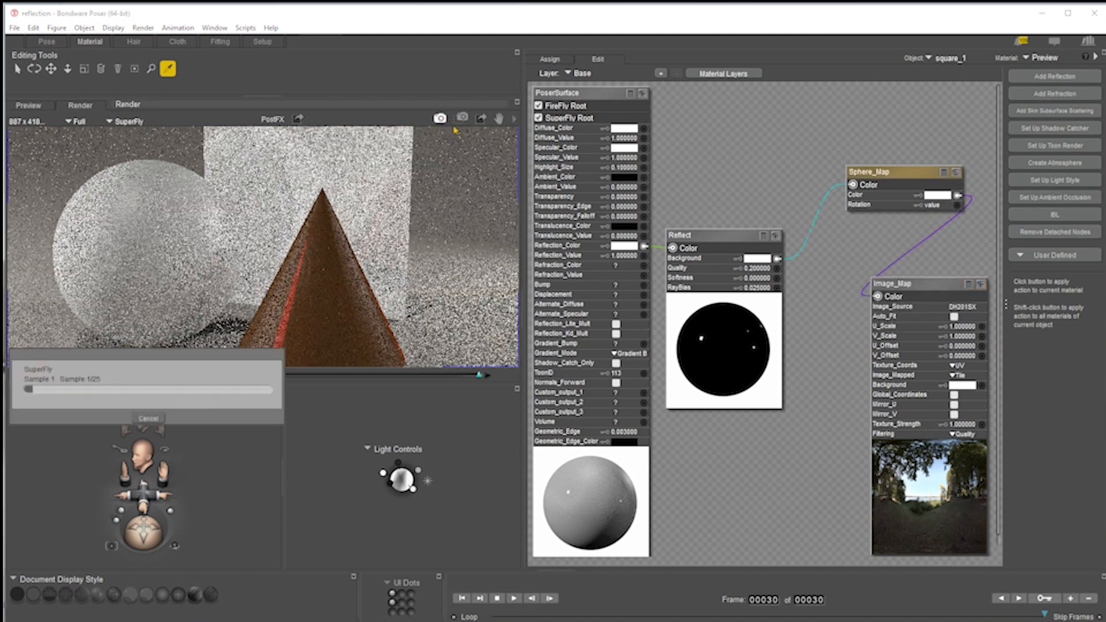
{"action": "left_click", "coordinate": [515, 118]}
{"action": "left_click", "coordinate": [557, 222]}
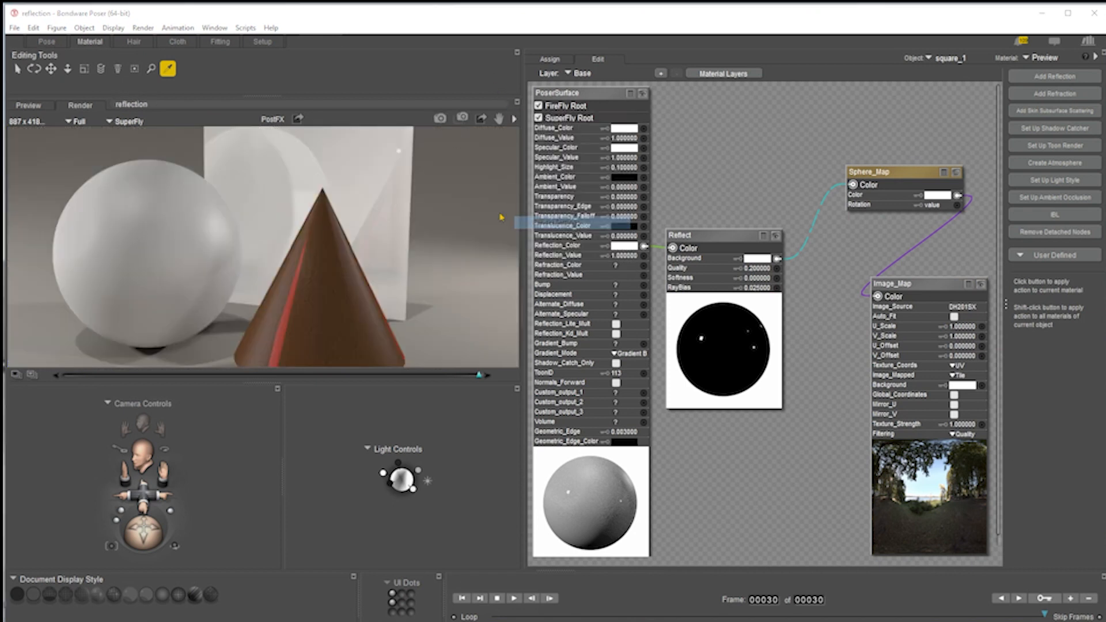
{"action": "left_click", "coordinate": [469, 197]}
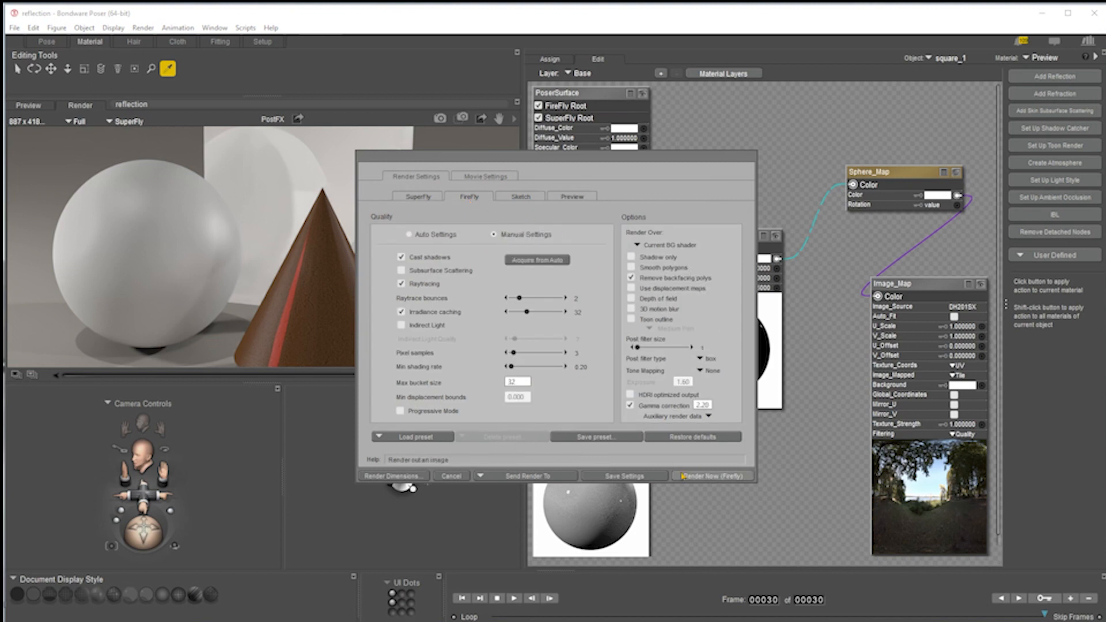
{"action": "left_click", "coordinate": [625, 477]}
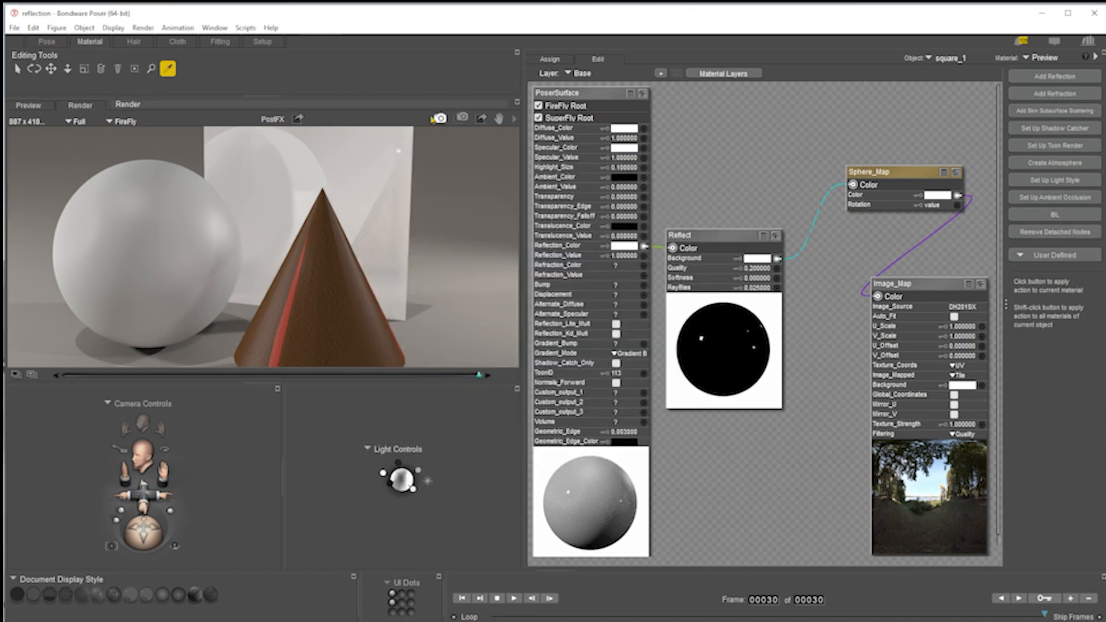
{"action": "left_click", "coordinate": [461, 118]}
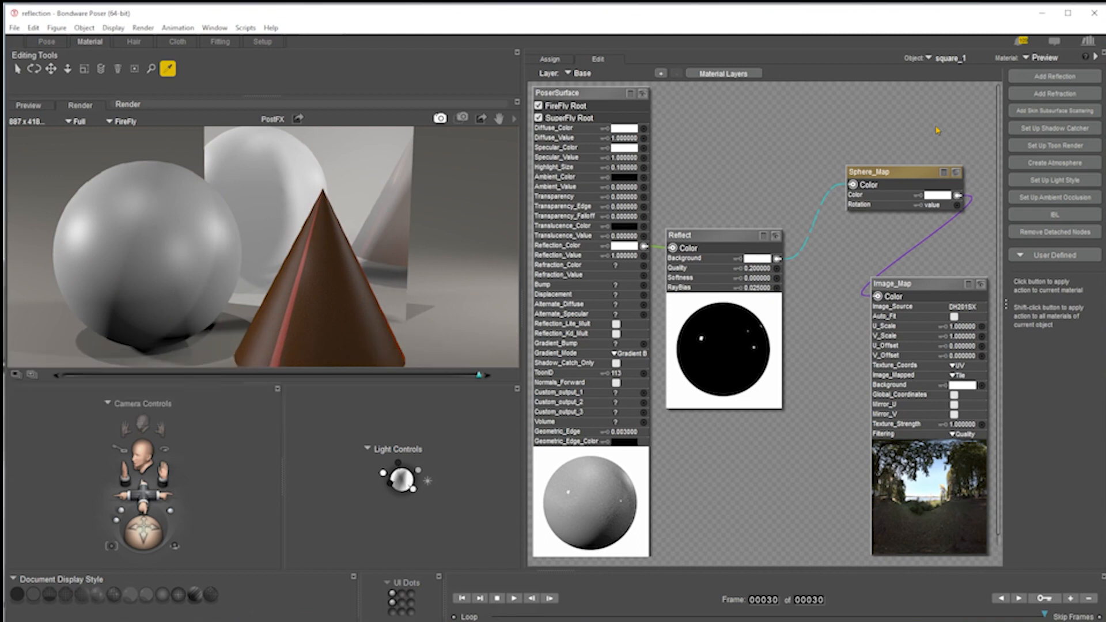
{"action": "left_click_drag", "start_coordinate": [924, 121], "coordinate": [709, 444]}
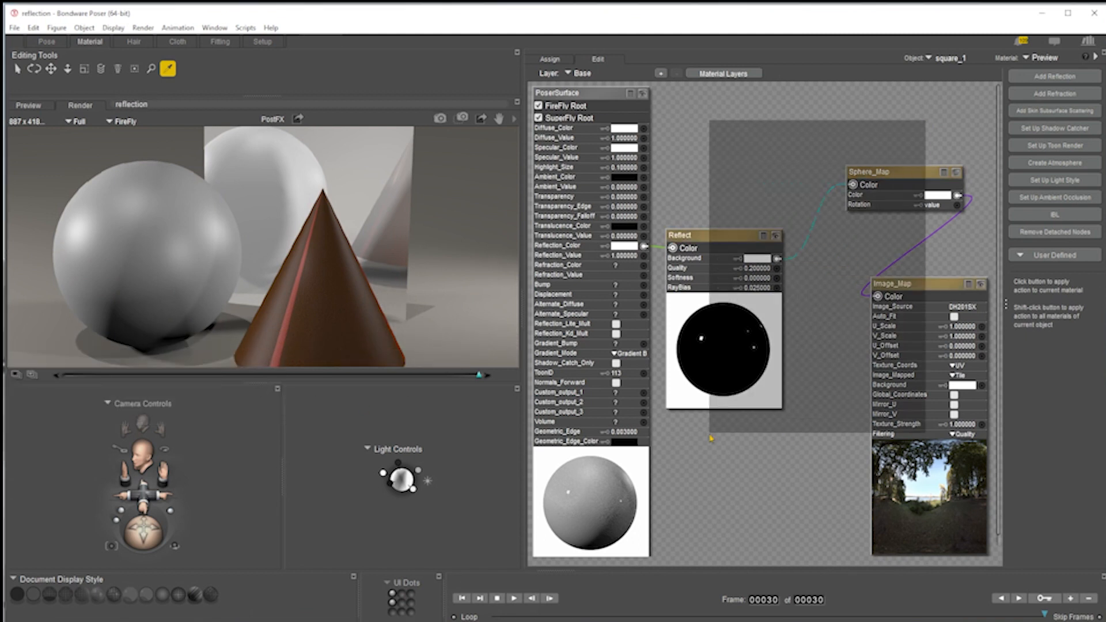
{"action": "right_click", "coordinate": [723, 235]}
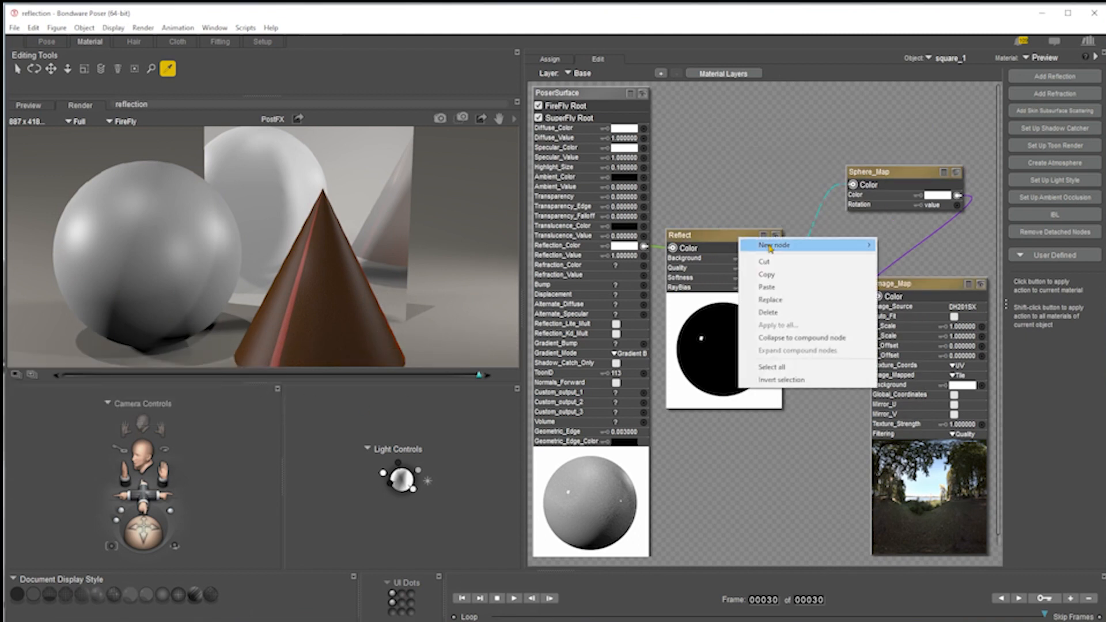
{"action": "left_click", "coordinate": [768, 276]}
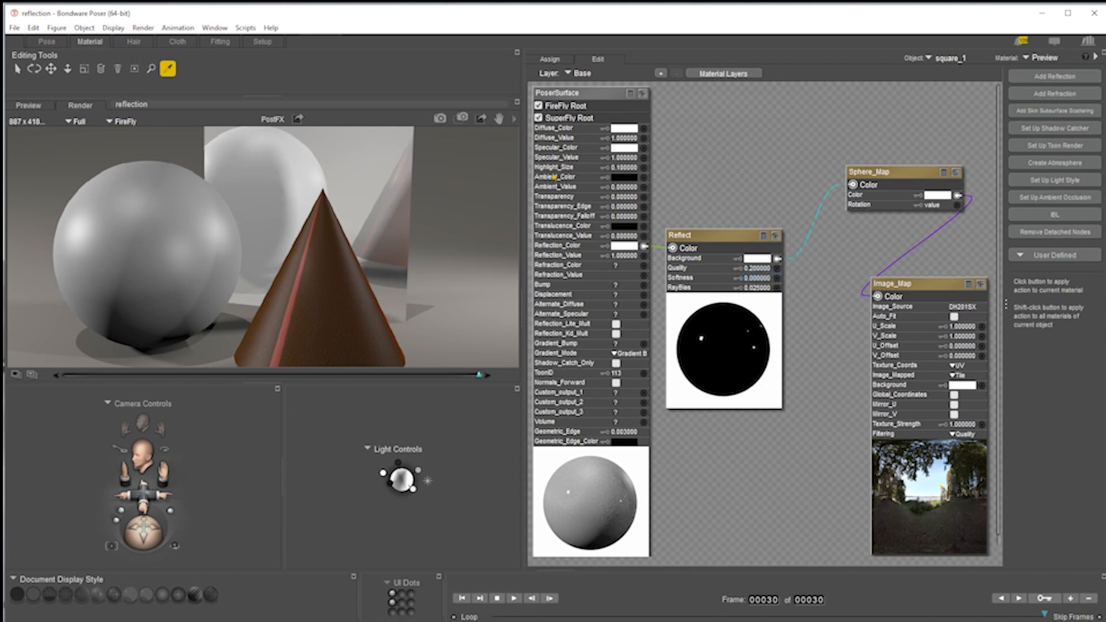
{"action": "left_click", "coordinate": [440, 119]}
{"action": "left_click", "coordinate": [920, 292]}
{"action": "left_click", "coordinate": [711, 236]}
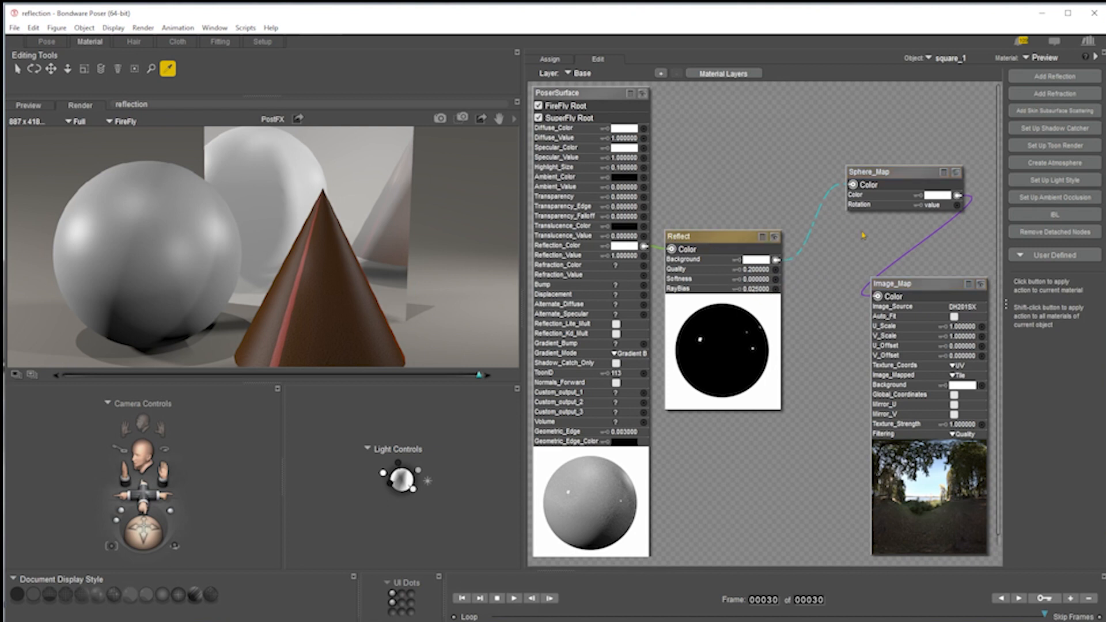
Briefly wire the Sphere_Map straight into Reflection_Color, then restore the Reflect link and nudge the Sphere_Map node.
{"action": "left_click_drag", "start_coordinate": [904, 176], "coordinate": [866, 191]}
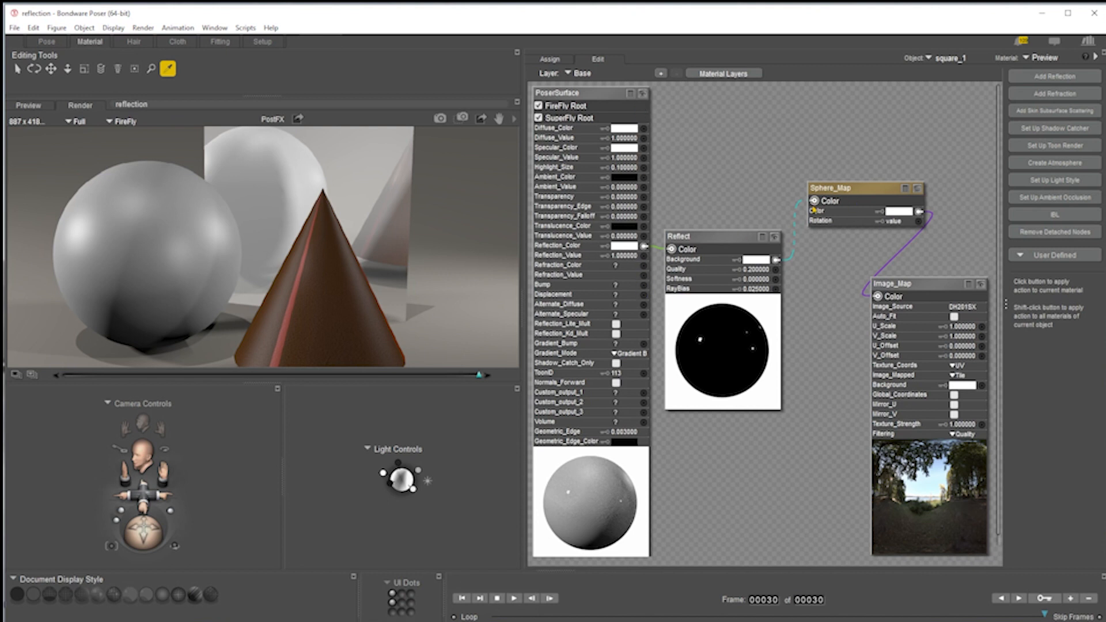
{"action": "left_click_drag", "start_coordinate": [814, 202], "coordinate": [644, 246]}
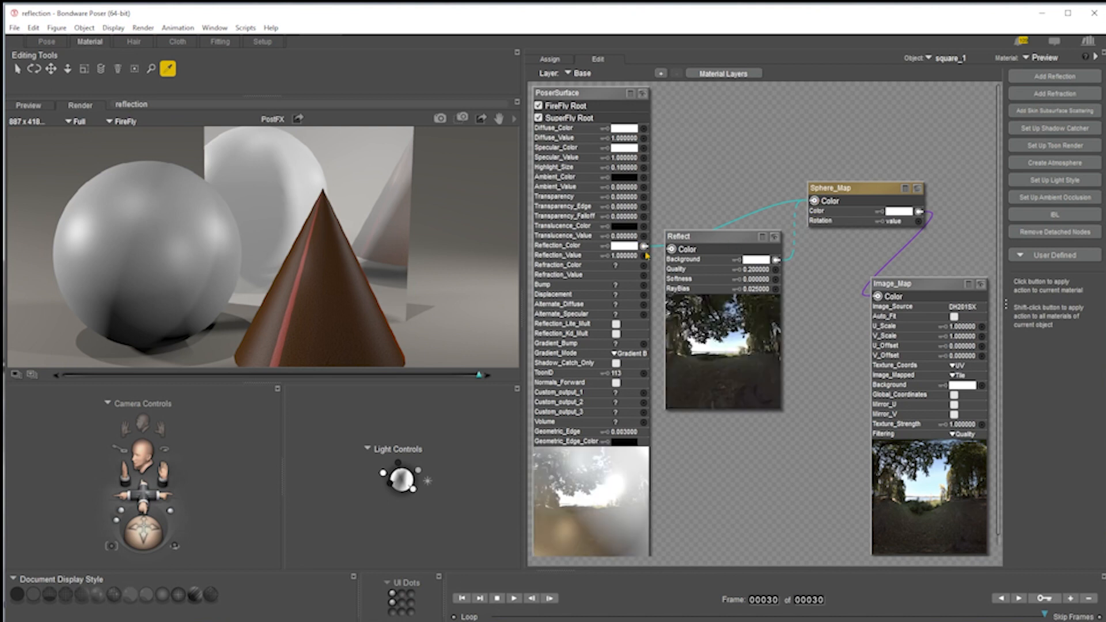
{"action": "left_click_drag", "start_coordinate": [673, 252], "coordinate": [644, 247]}
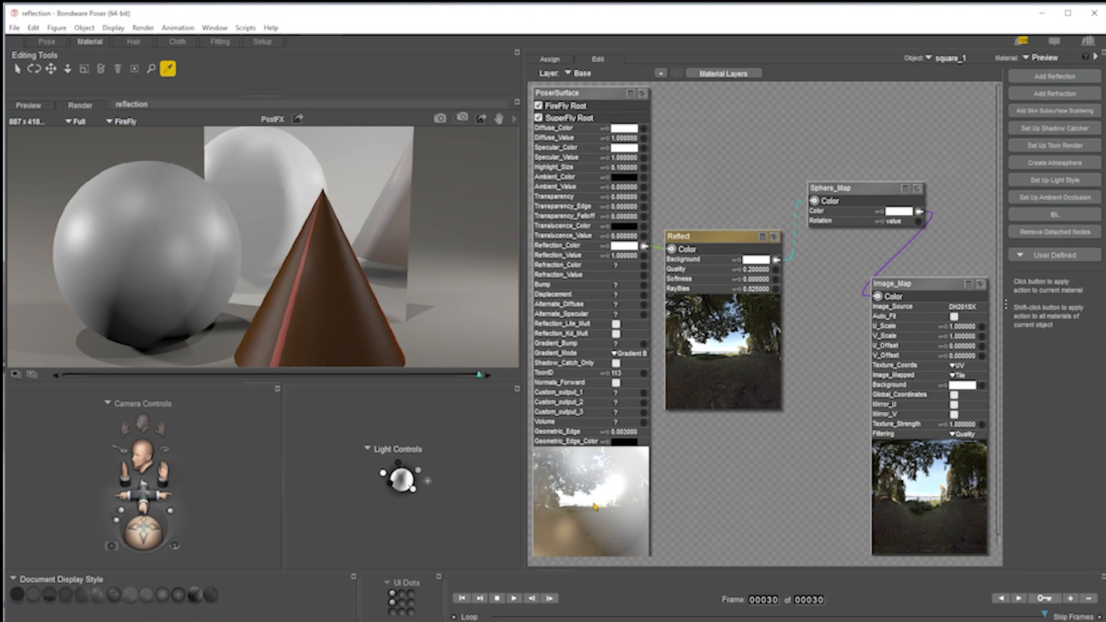
{"action": "left_click_drag", "start_coordinate": [836, 204], "coordinate": [849, 217]}
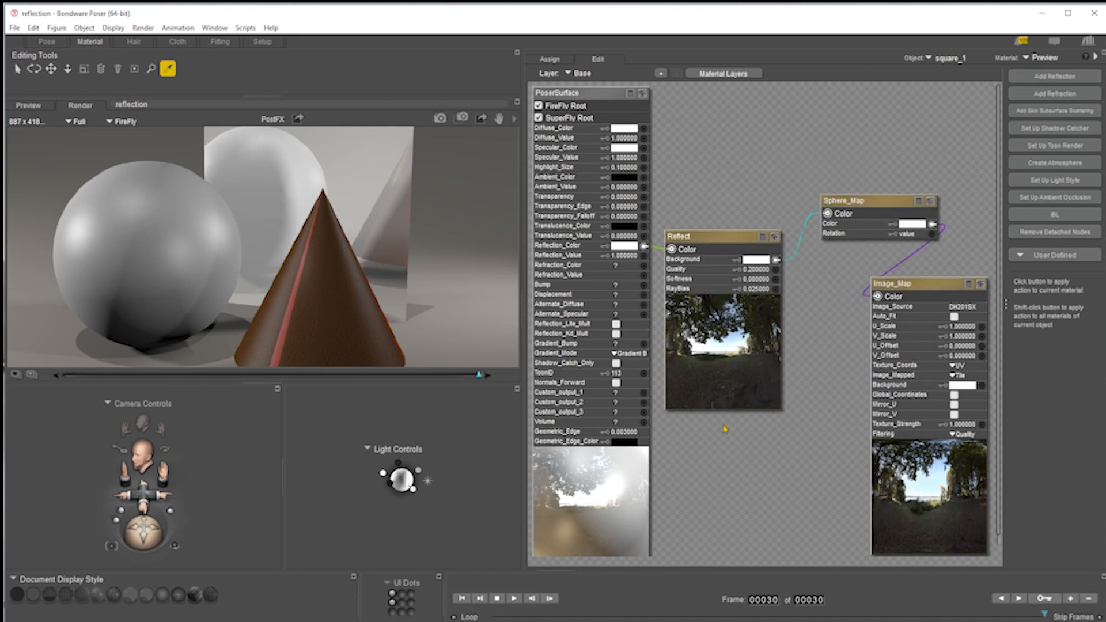
Render the scene again with FireFly from the render settings.
{"action": "left_click", "coordinate": [514, 122]}
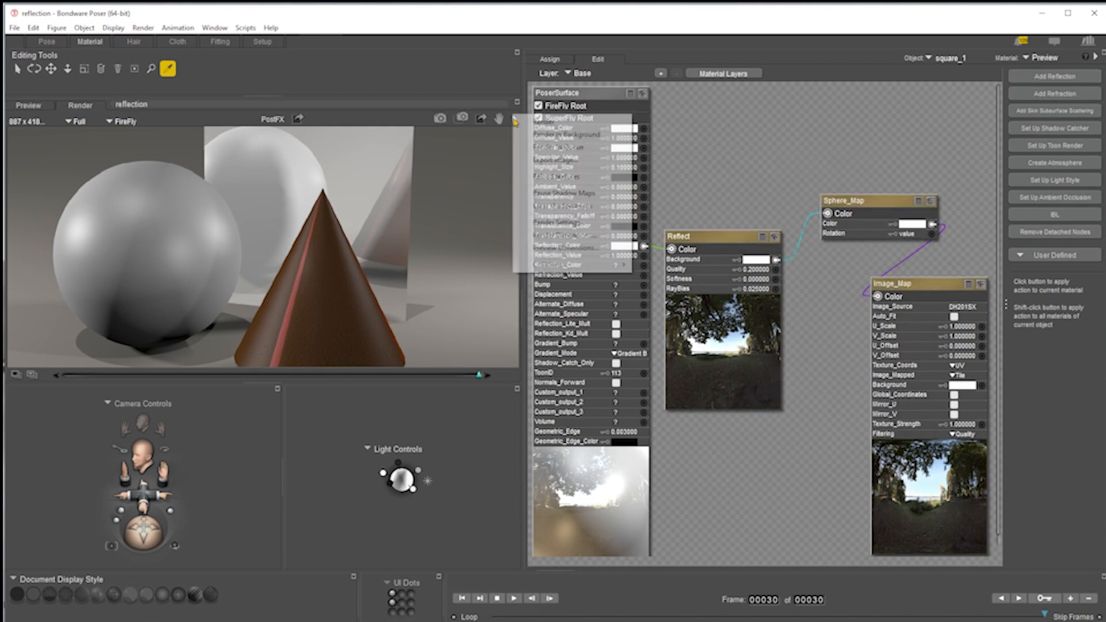
{"action": "left_click", "coordinate": [569, 222]}
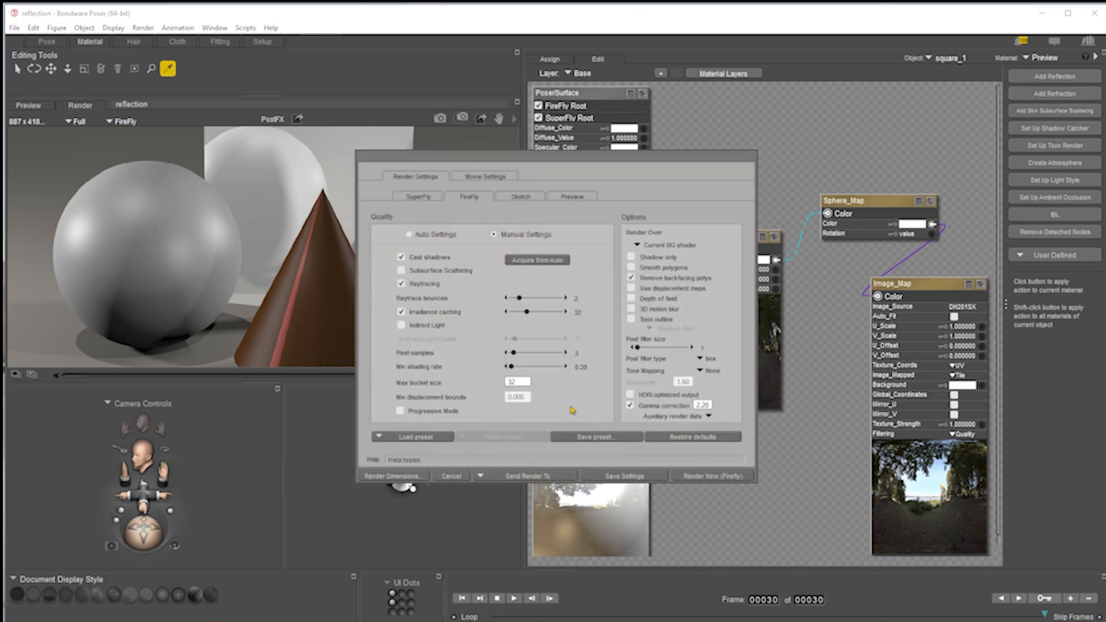
{"action": "left_click", "coordinate": [712, 476]}
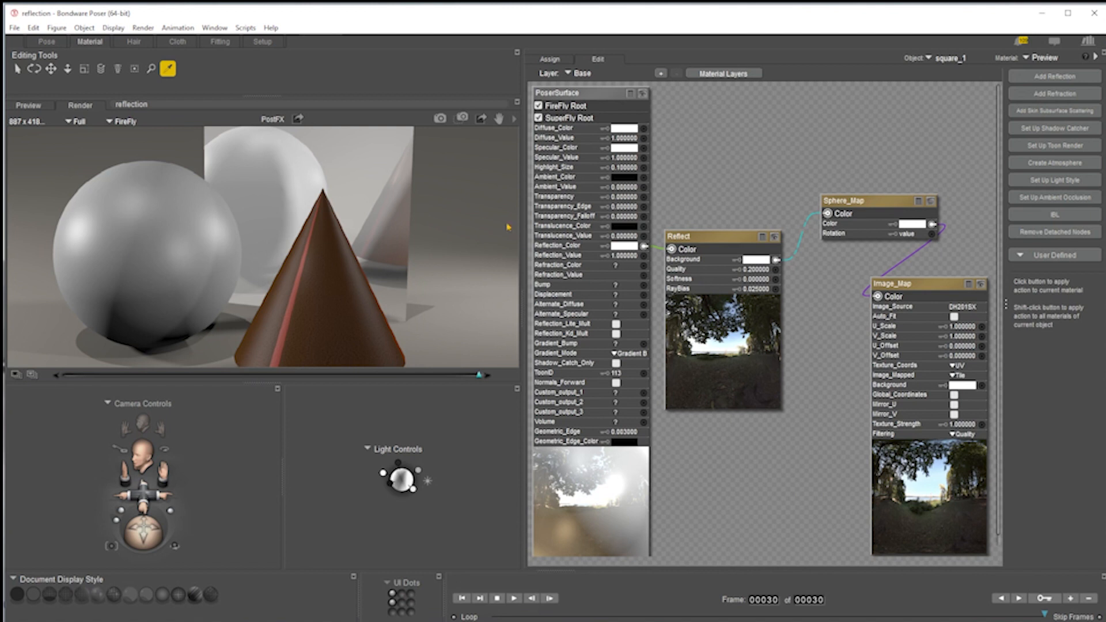
Hide the GROUND prop in the Pose room and render the scene with FireFly.
{"action": "left_click", "coordinate": [47, 41]}
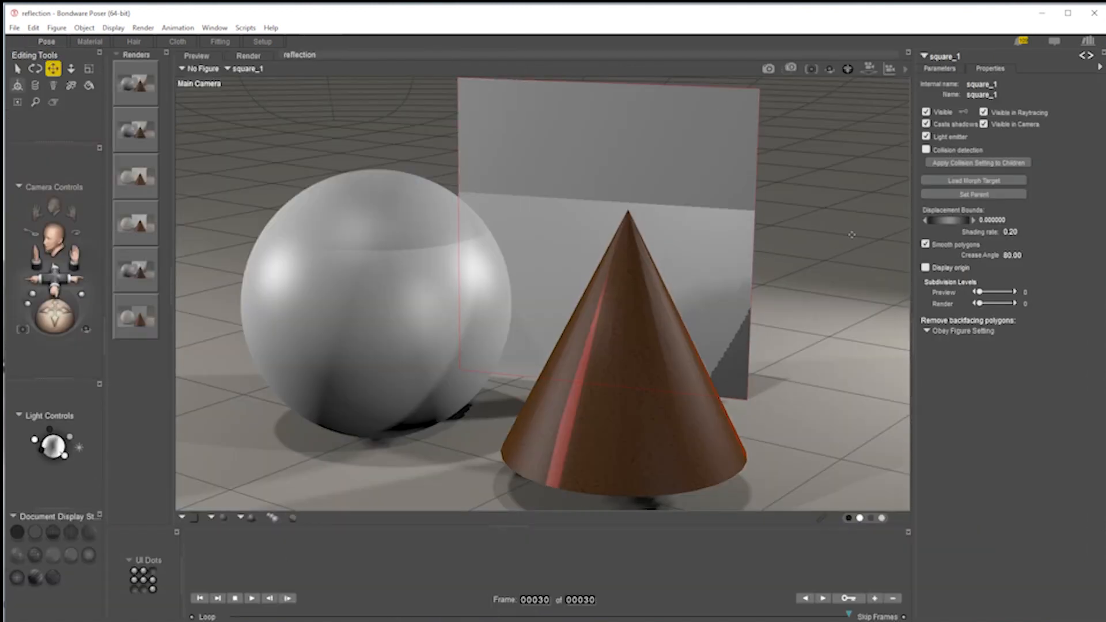
{"action": "key", "text": "ctrl+y"}
{"action": "right_click", "coordinate": [381, 241]}
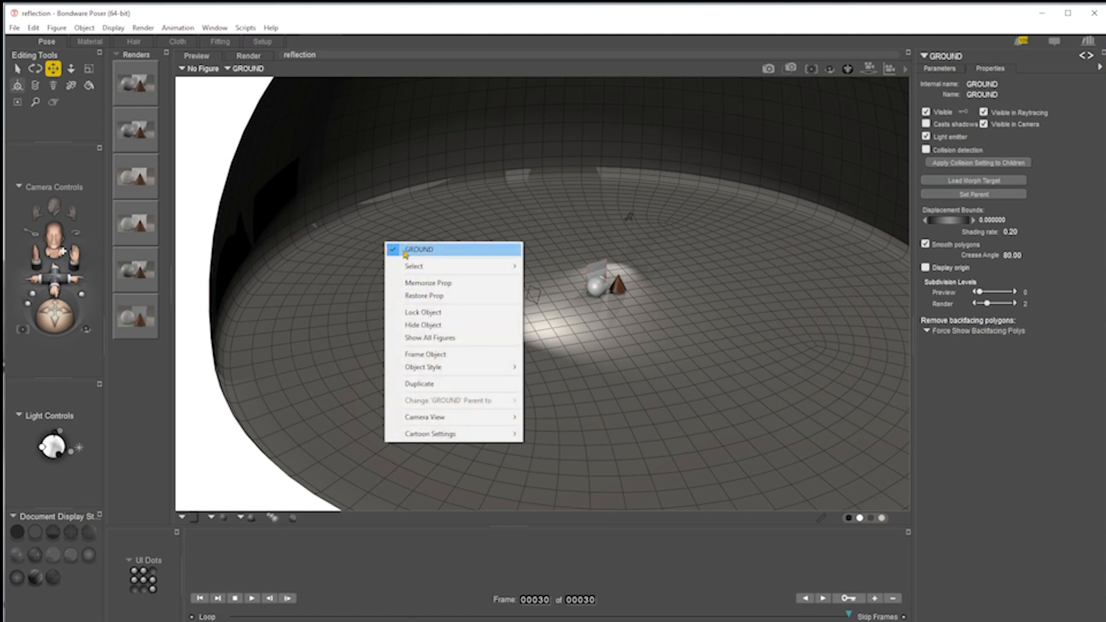
{"action": "left_click", "coordinate": [397, 246]}
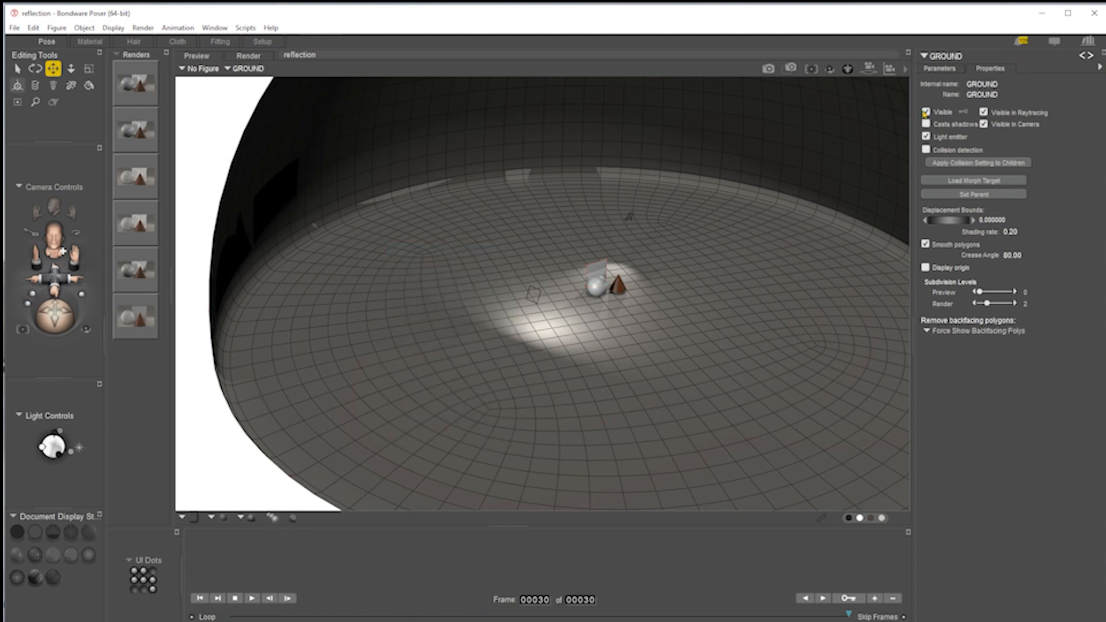
{"action": "left_click", "coordinate": [925, 112]}
{"action": "key", "text": "ctrl+m"}
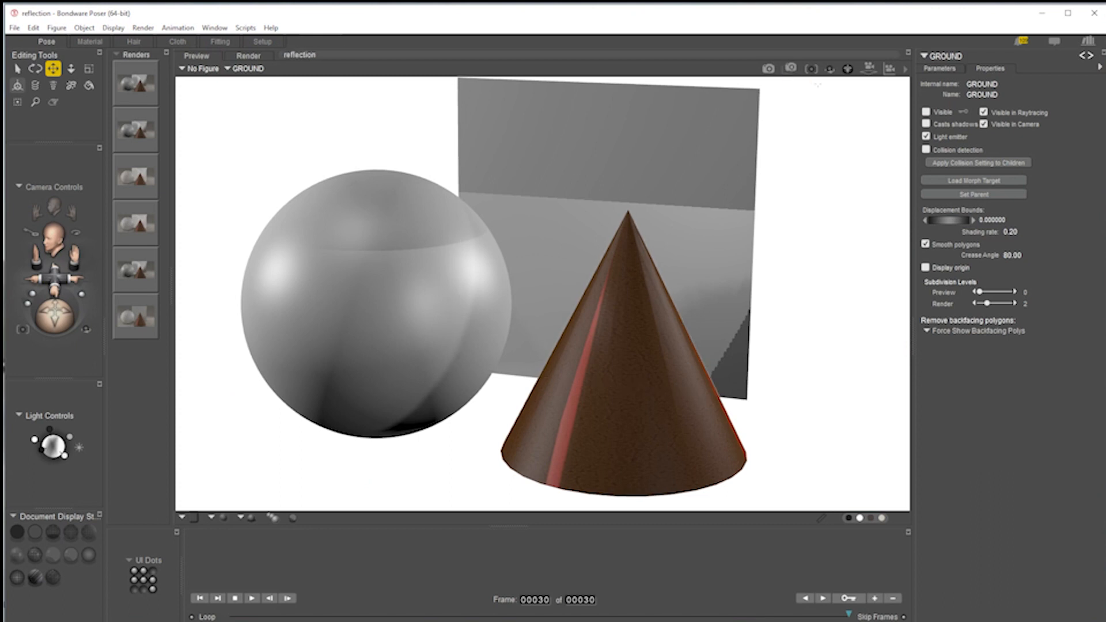
{"action": "left_click", "coordinate": [768, 69]}
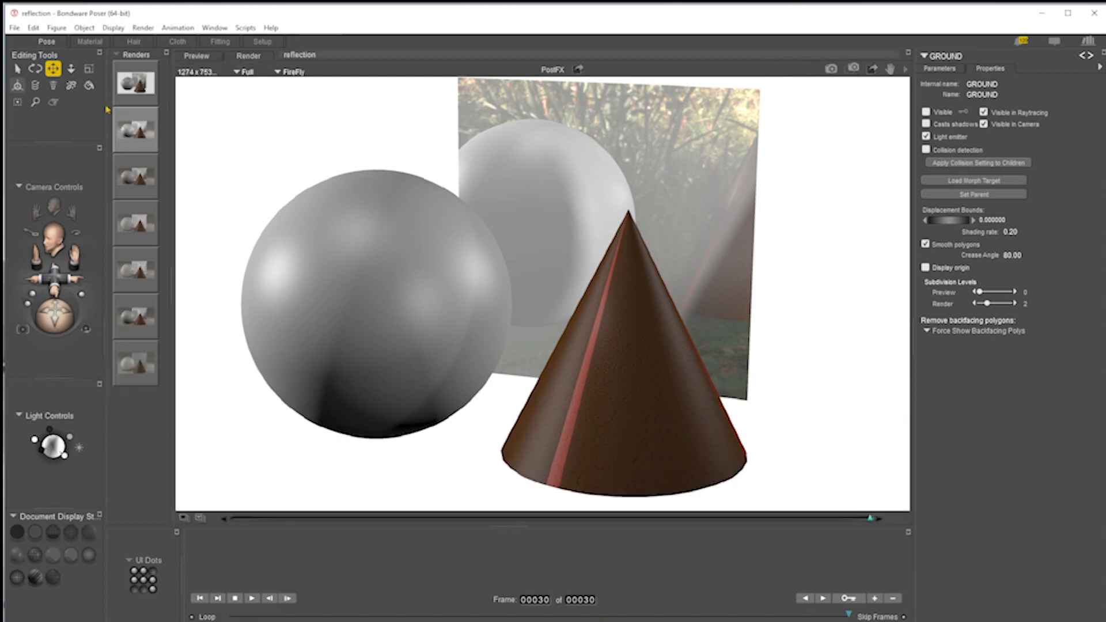
Render the scene with SuperFly from the render settings.
{"action": "left_click", "coordinate": [905, 72]}
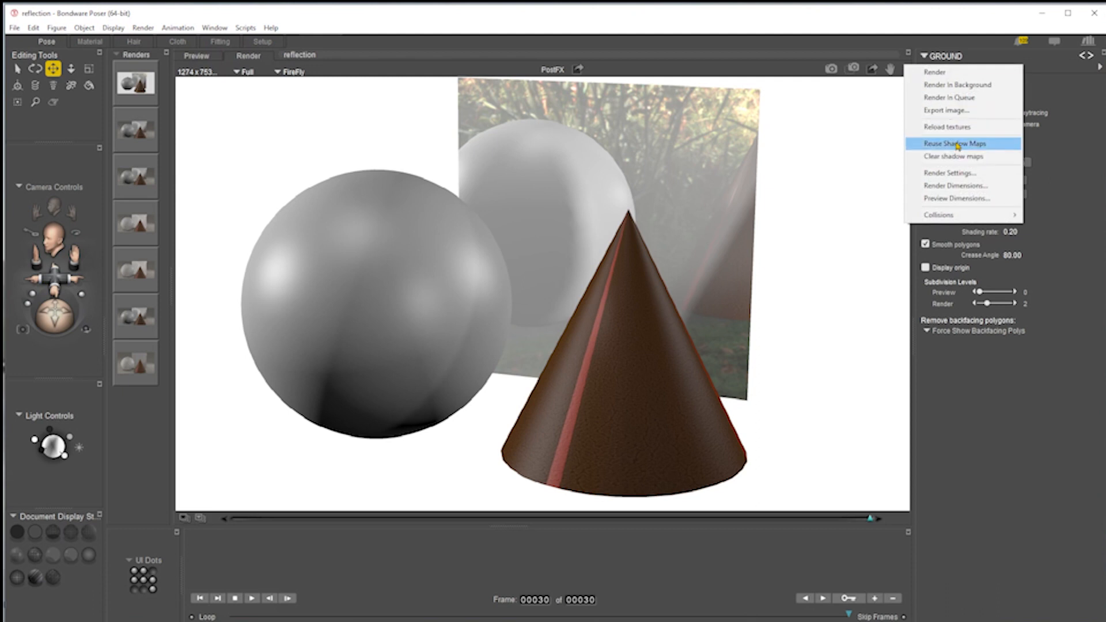
{"action": "left_click", "coordinate": [962, 173]}
{"action": "left_click", "coordinate": [419, 198]}
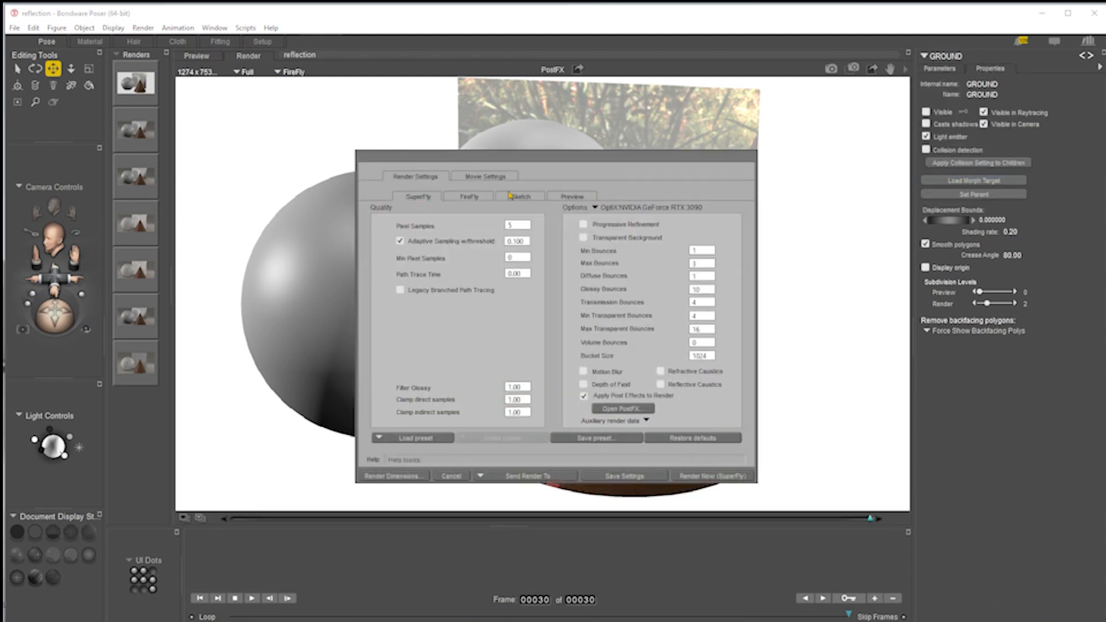
{"action": "left_click", "coordinate": [693, 475]}
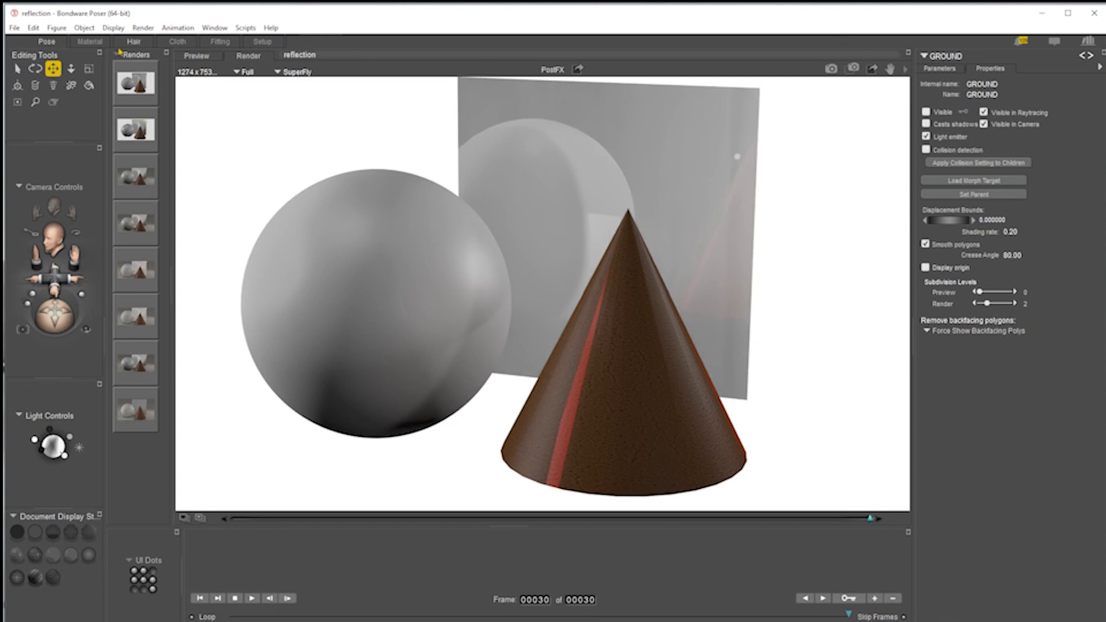
Connect the Sphere_Map output directly to the square's Reflection_Color and move the Reflect node aside.
{"action": "left_click", "coordinate": [89, 41]}
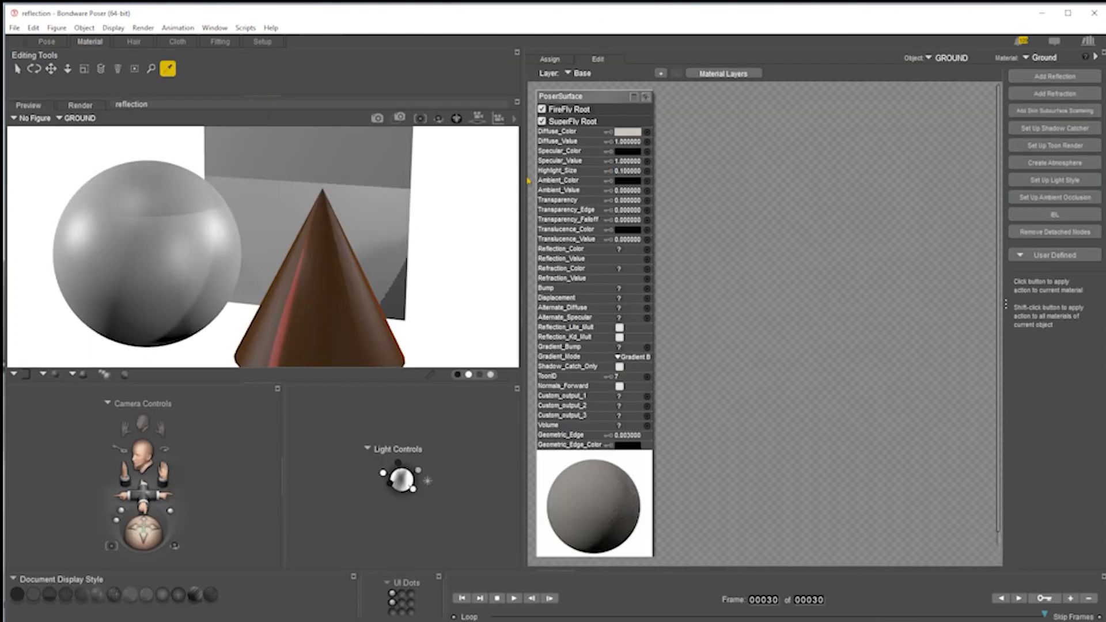
{"action": "left_click", "coordinate": [375, 201]}
{"action": "left_click", "coordinate": [702, 237]}
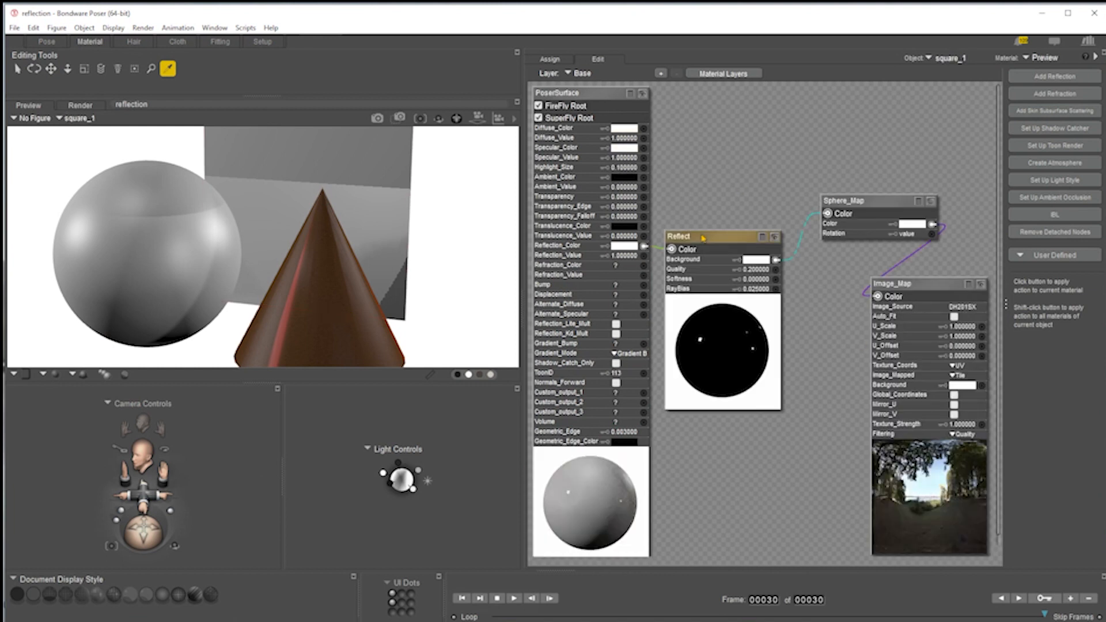
{"action": "left_click_drag", "start_coordinate": [828, 214], "coordinate": [644, 247]}
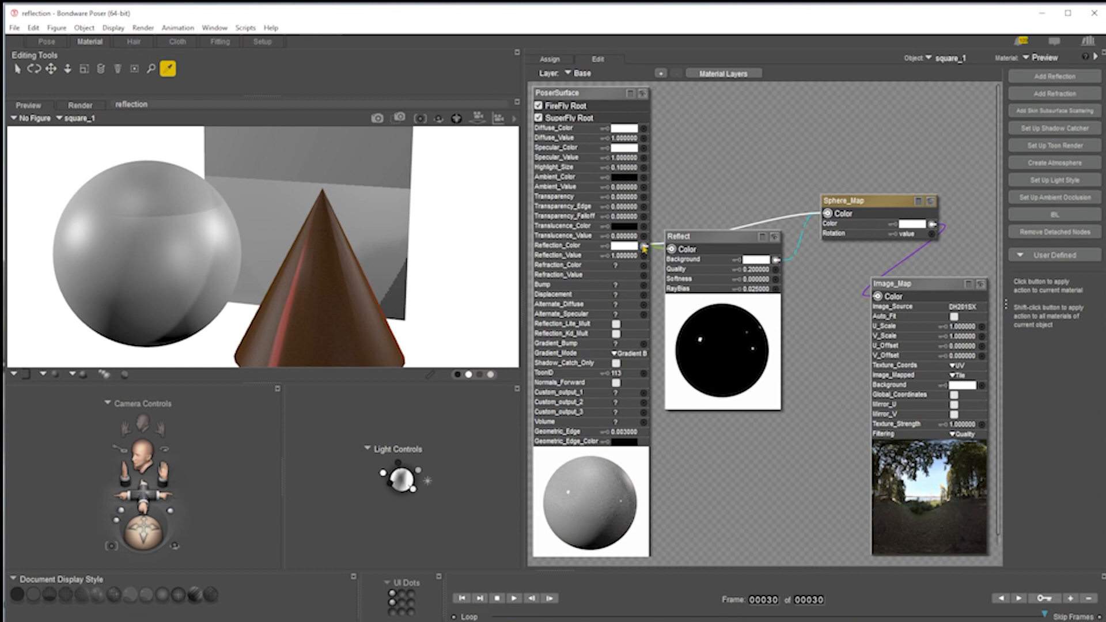
{"action": "left_click_drag", "start_coordinate": [726, 236], "coordinate": [753, 369]}
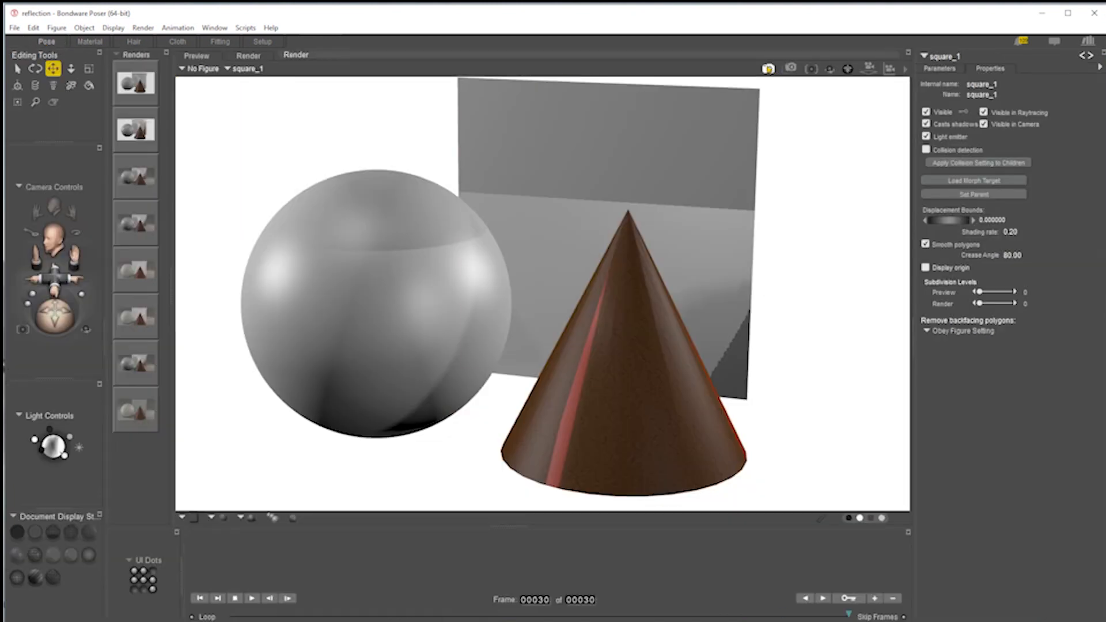
Make the GROUND prop visible again in the Pose room.
{"action": "left_click", "coordinate": [767, 68]}
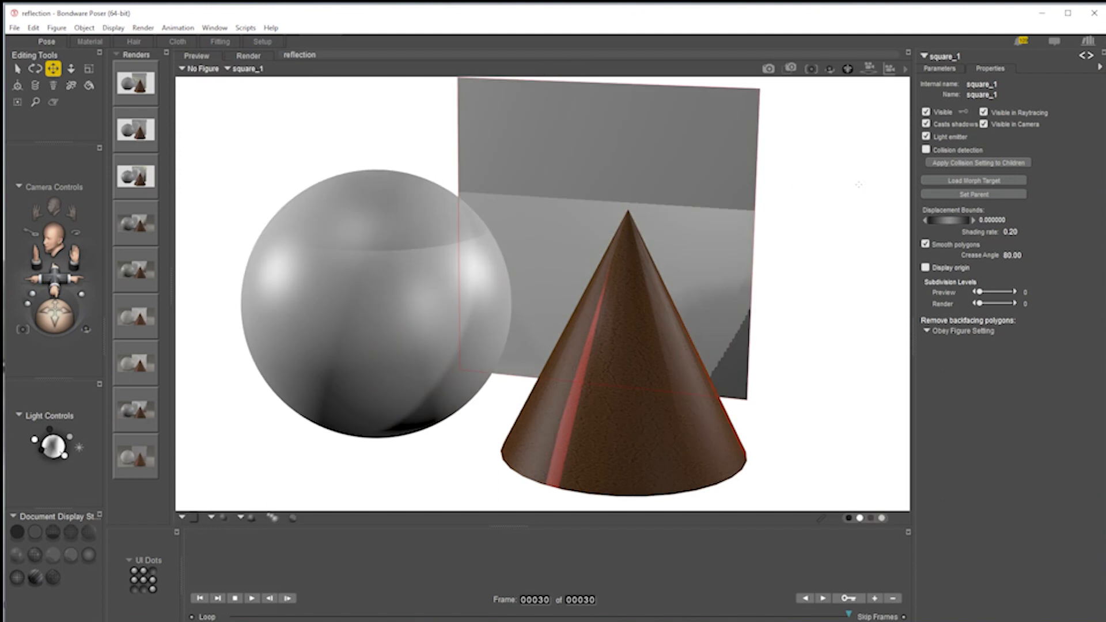
{"action": "right_click", "coordinate": [846, 229]}
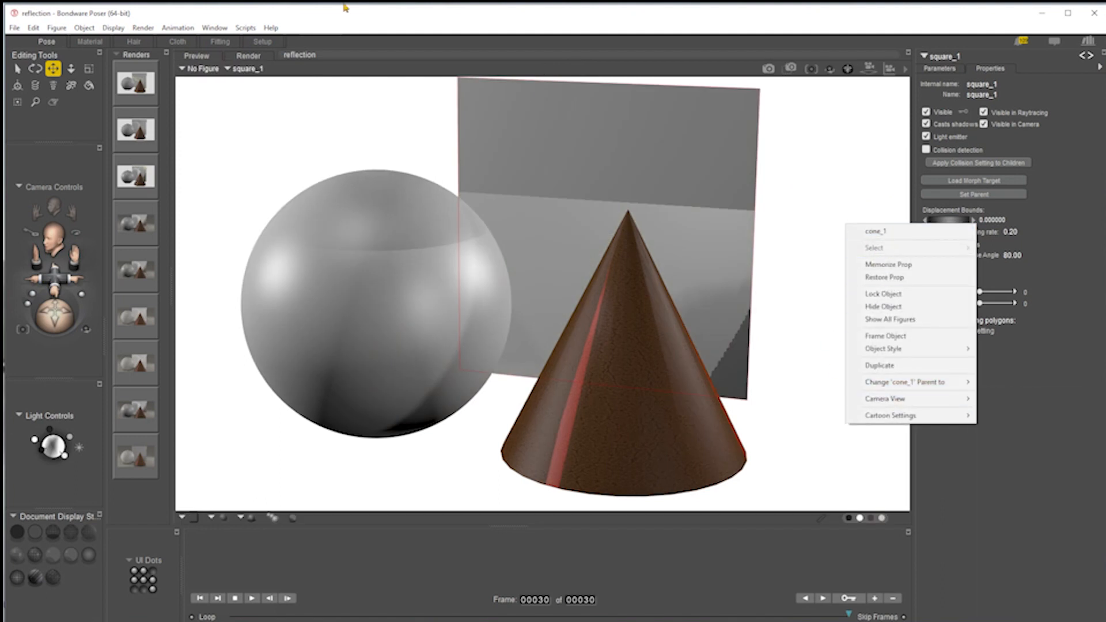
{"action": "left_click", "coordinate": [248, 69]}
{"action": "mouse_move", "coordinate": [297, 71]}
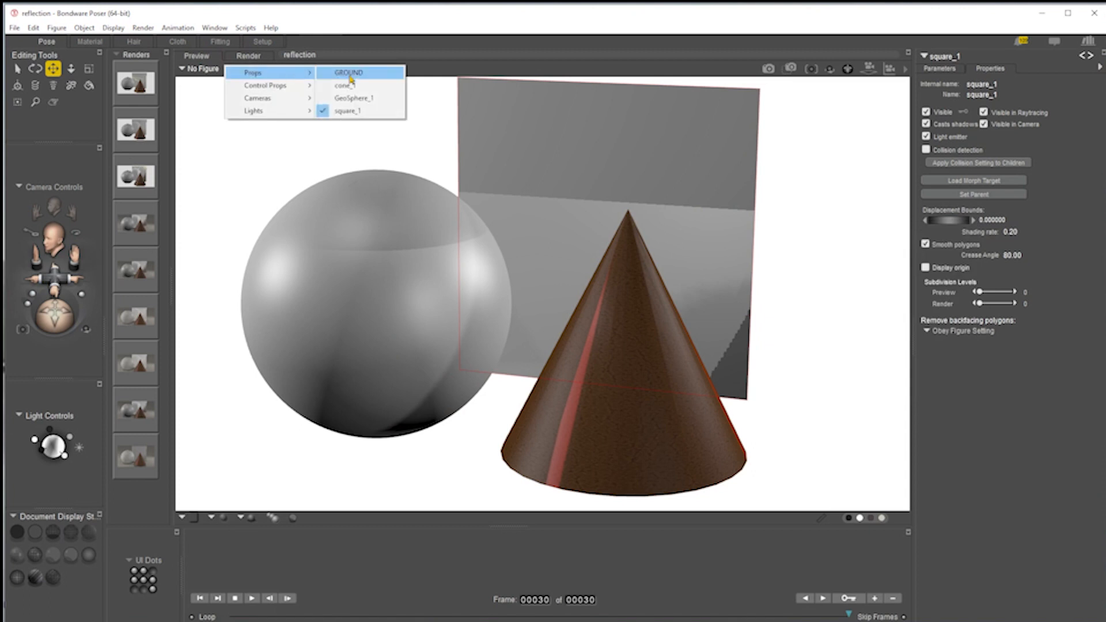
{"action": "left_click", "coordinate": [351, 72]}
{"action": "left_click", "coordinate": [926, 112]}
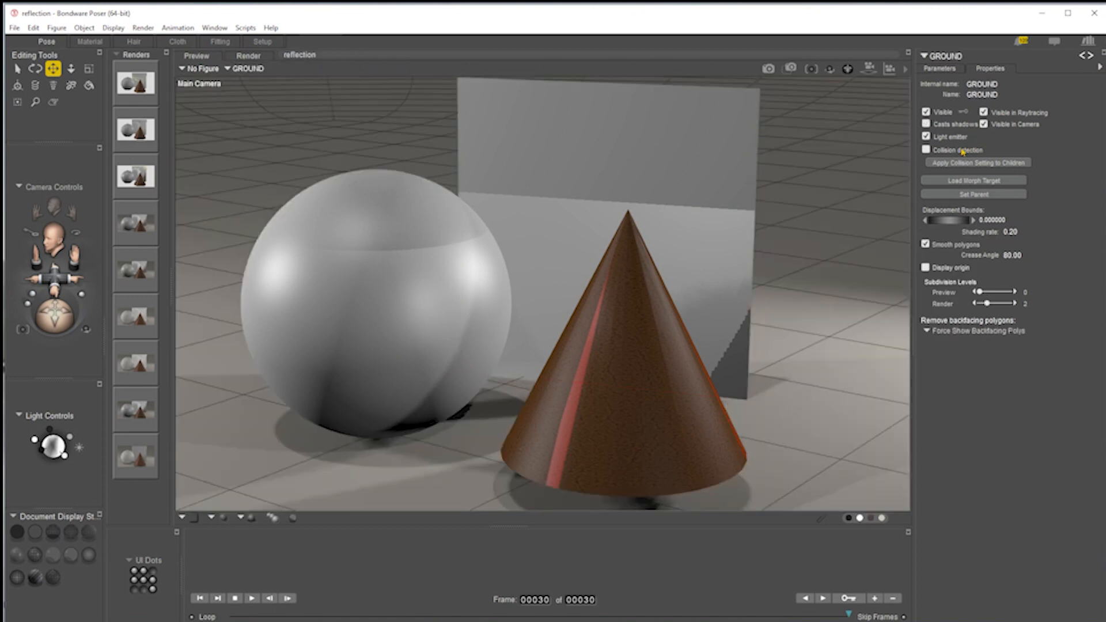
Render the scene with SuperFly and select the sphere.
{"action": "left_click", "coordinate": [769, 69]}
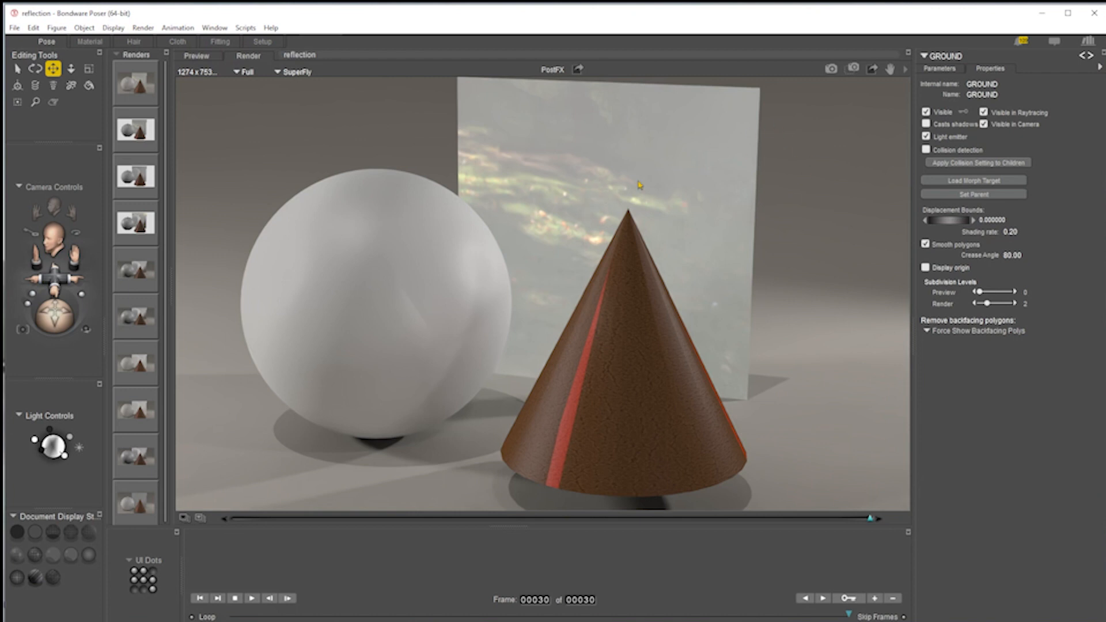
{"action": "left_click", "coordinate": [408, 298]}
{"action": "left_click", "coordinate": [408, 299]}
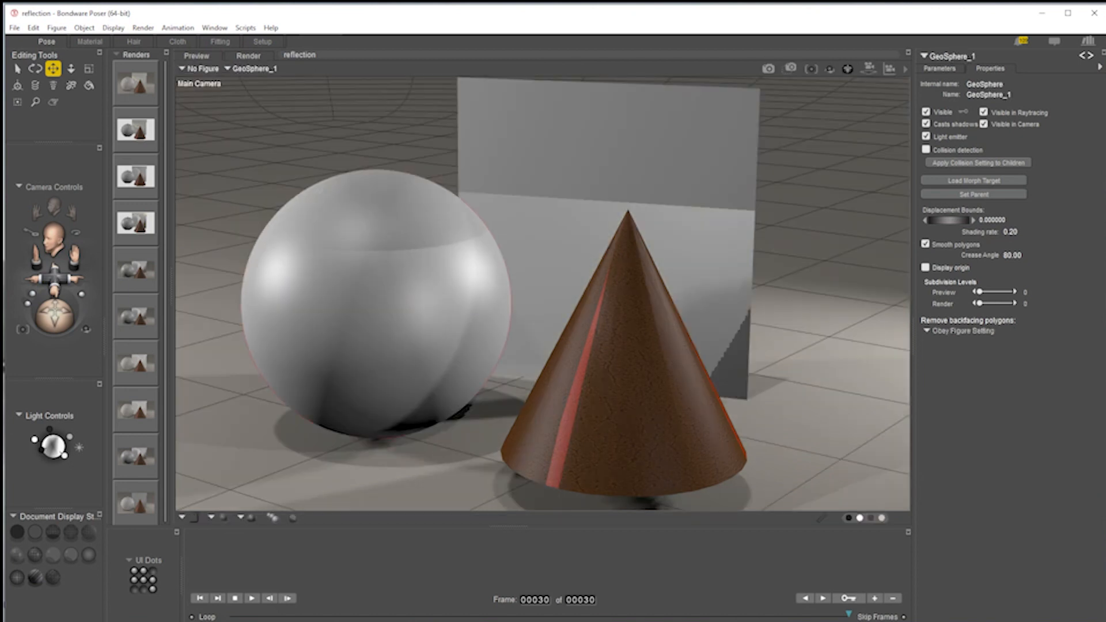
Open the Material room and copy the square's PoserSurface, Sphere_Map and Image_Map nodes.
{"action": "left_click", "coordinate": [103, 44]}
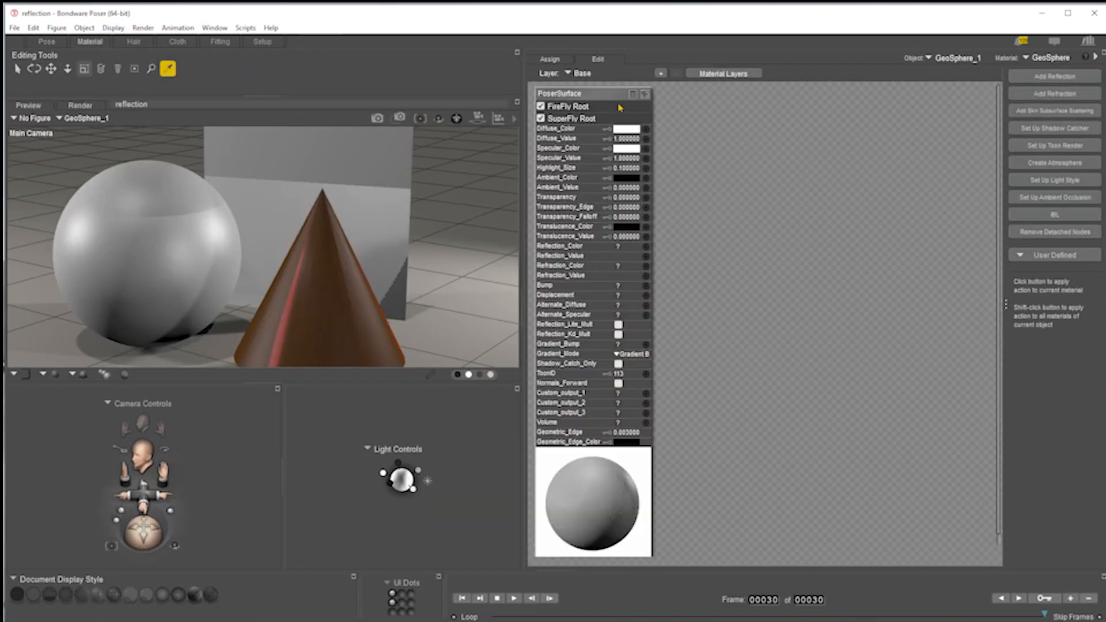
{"action": "left_click", "coordinate": [323, 188]}
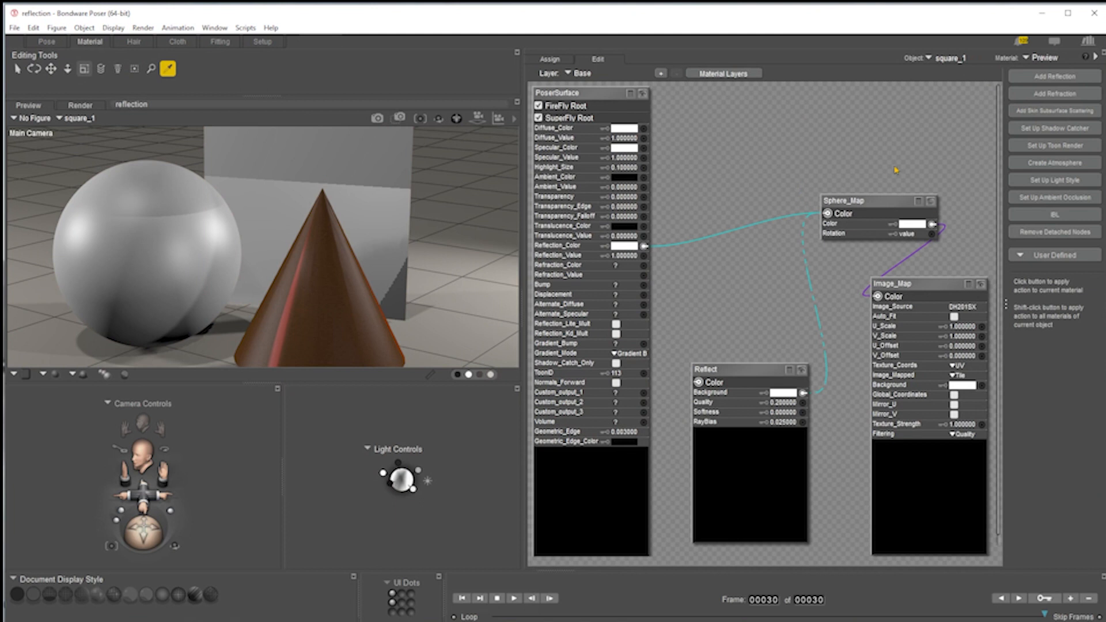
{"action": "left_click_drag", "start_coordinate": [944, 130], "coordinate": [549, 327]}
{"action": "right_click", "coordinate": [594, 93]}
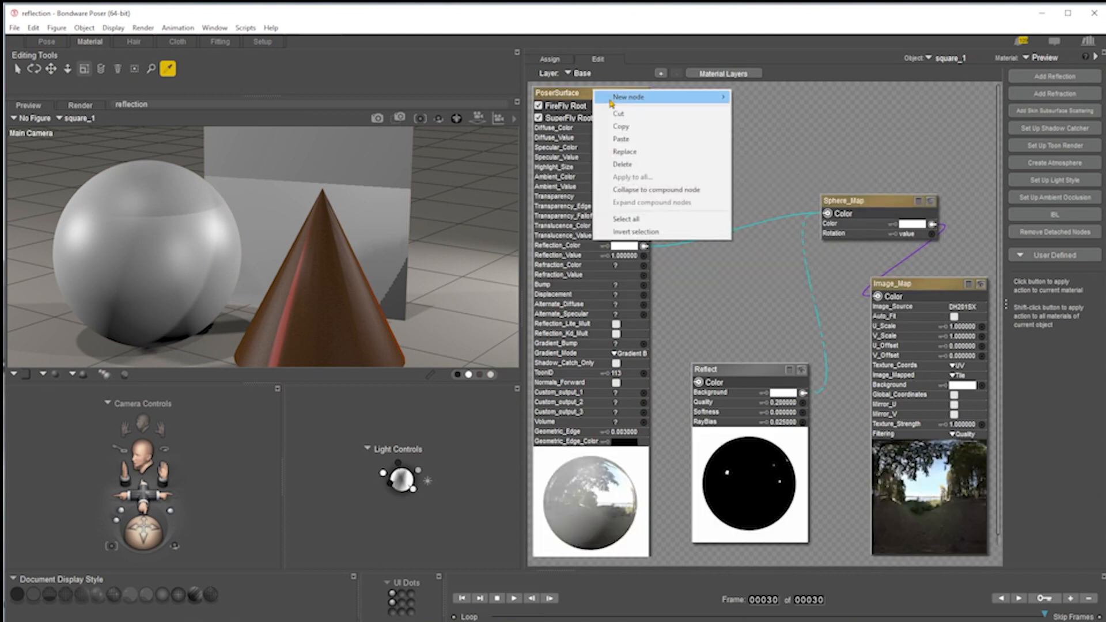
{"action": "left_click", "coordinate": [630, 130]}
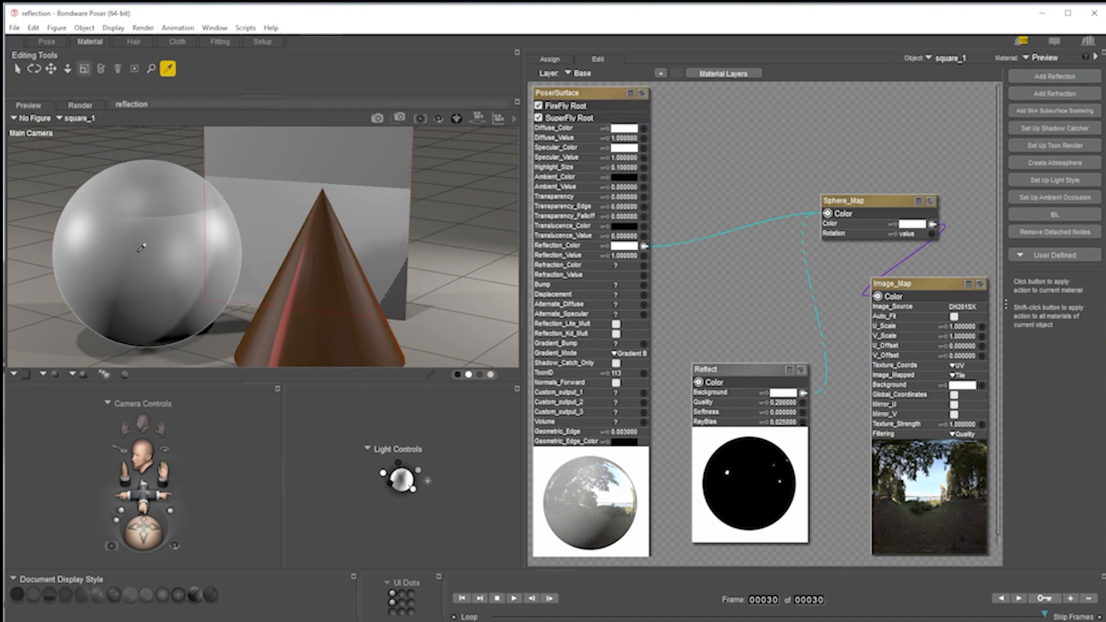
Replace the sphere's material with the copied nodes and reposition the Sphere_Map node beside the PoserSurface.
{"action": "right_click", "coordinate": [586, 98]}
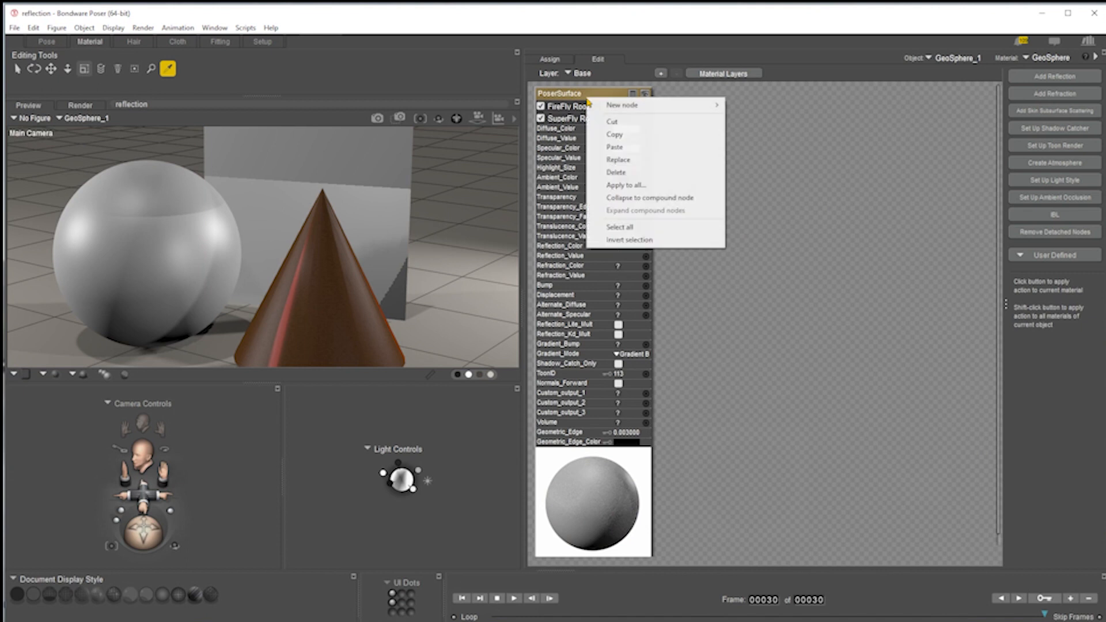
{"action": "left_click", "coordinate": [630, 161]}
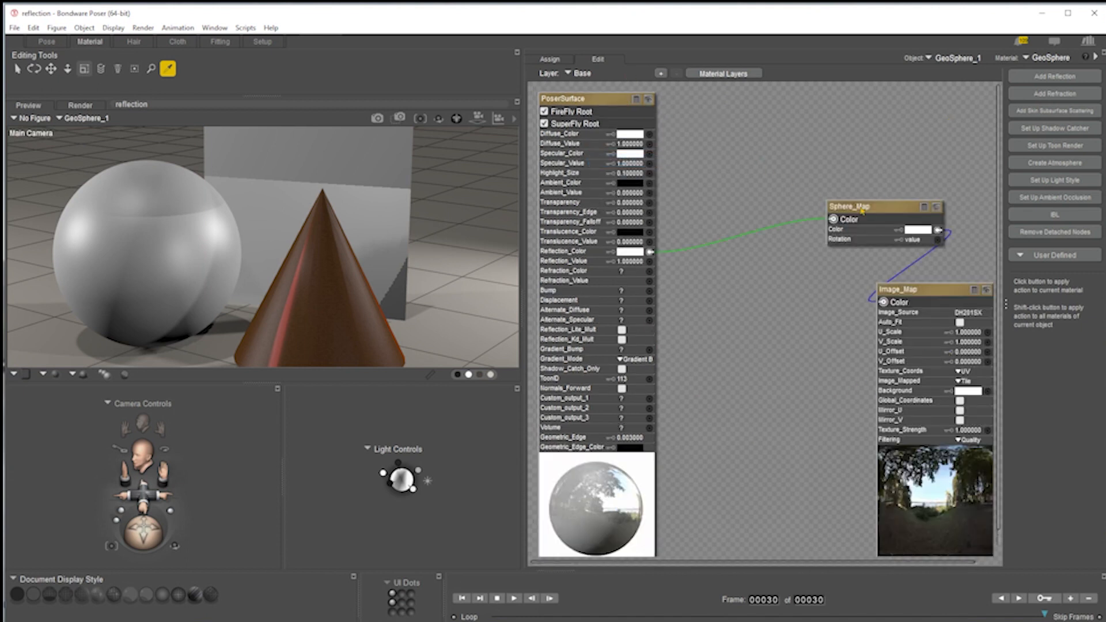
{"action": "left_click", "coordinate": [937, 207]}
{"action": "left_click_drag", "start_coordinate": [888, 209], "coordinate": [773, 215]}
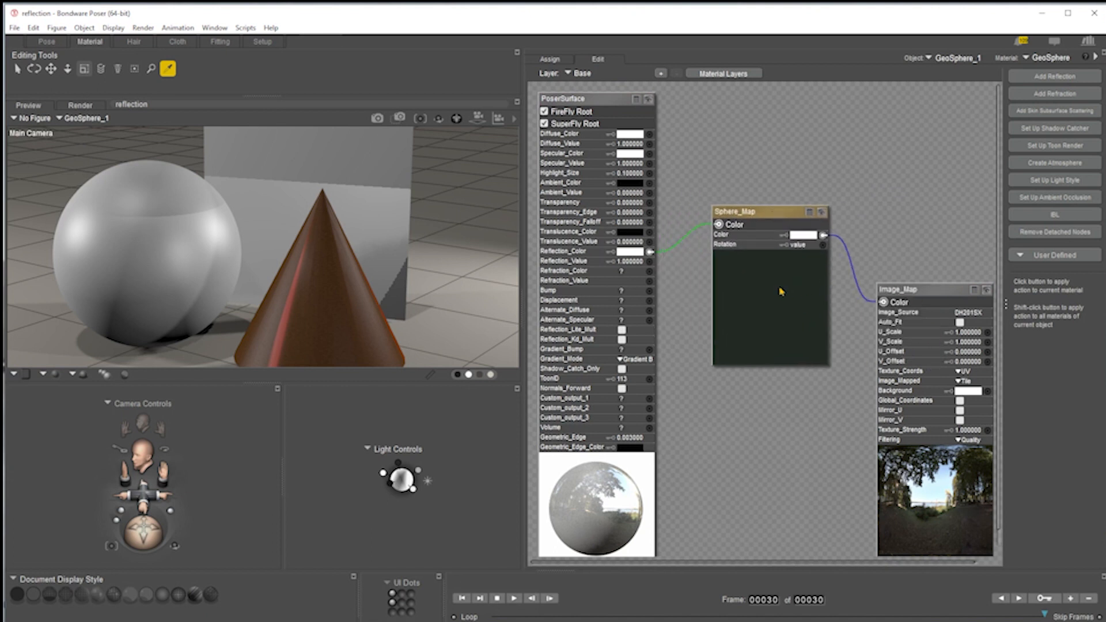
{"action": "left_click_drag", "start_coordinate": [771, 212], "coordinate": [757, 263]}
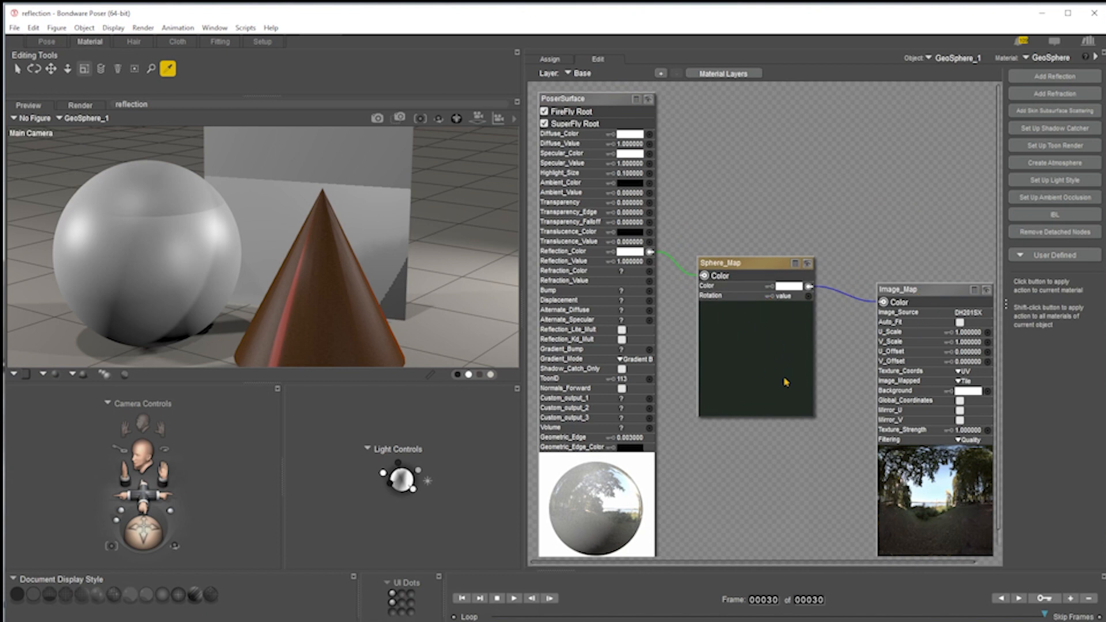
Render the scene with SuperFly.
{"action": "left_click", "coordinate": [377, 117]}
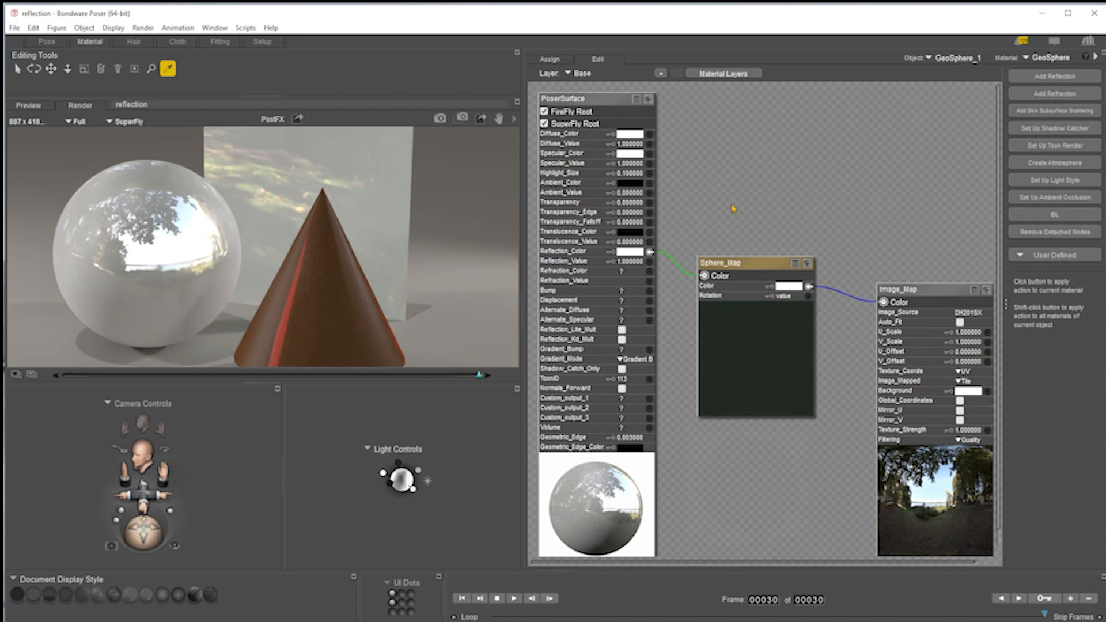
Delete the sphere's Sphere_Map and Image_Map nodes, apply Add Reflection instead, and render with FireFly.
{"action": "left_click_drag", "start_coordinate": [745, 201], "coordinate": [945, 385]}
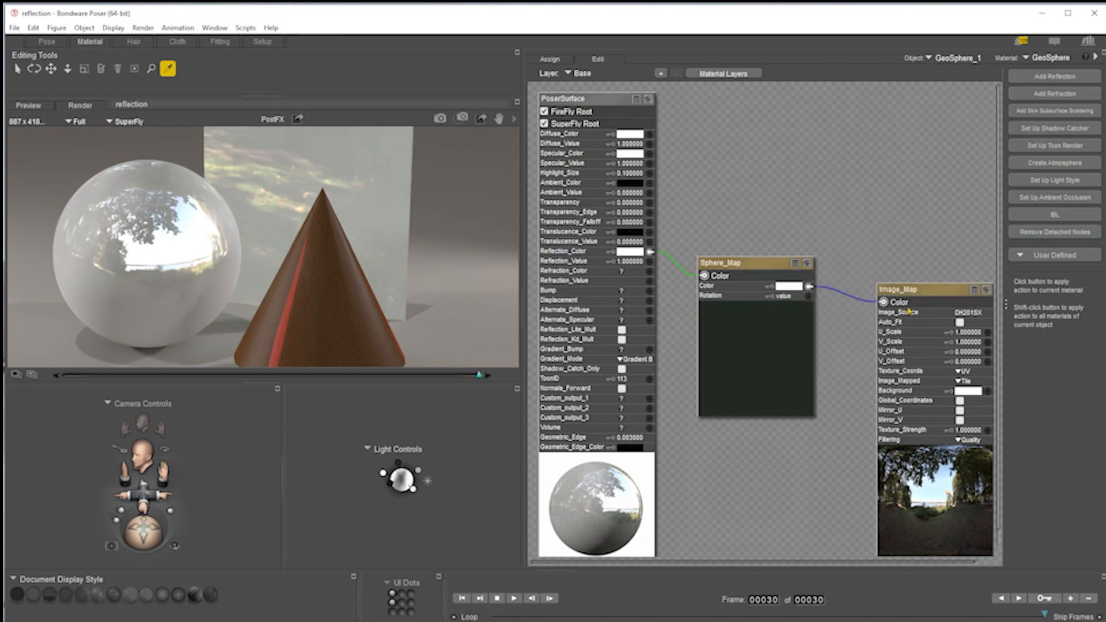
{"action": "key", "text": "Delete"}
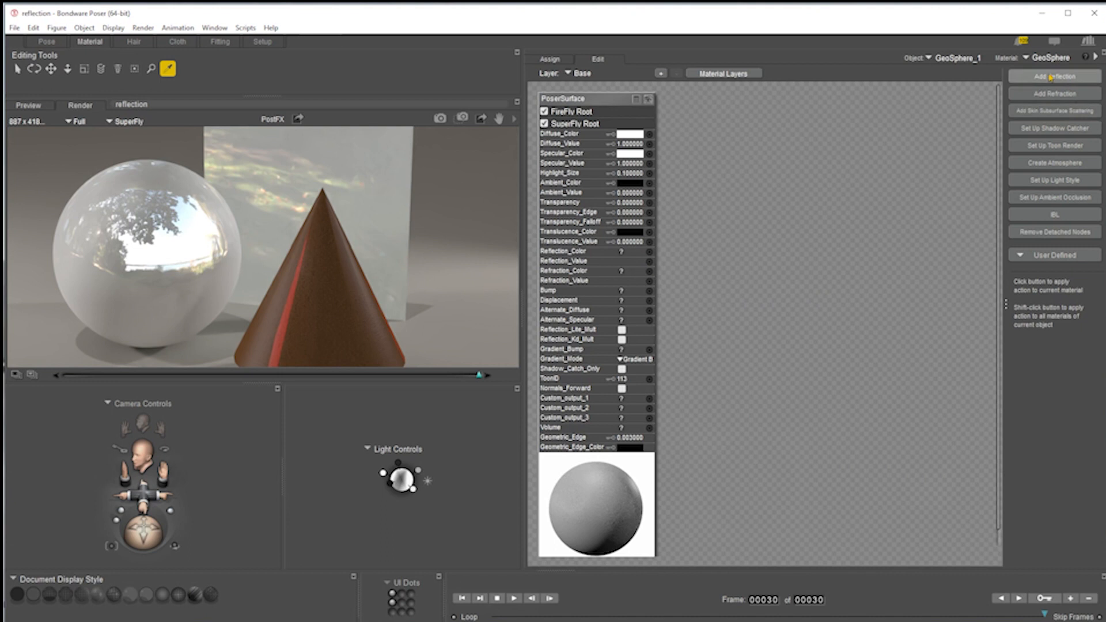
{"action": "left_click", "coordinate": [1051, 77]}
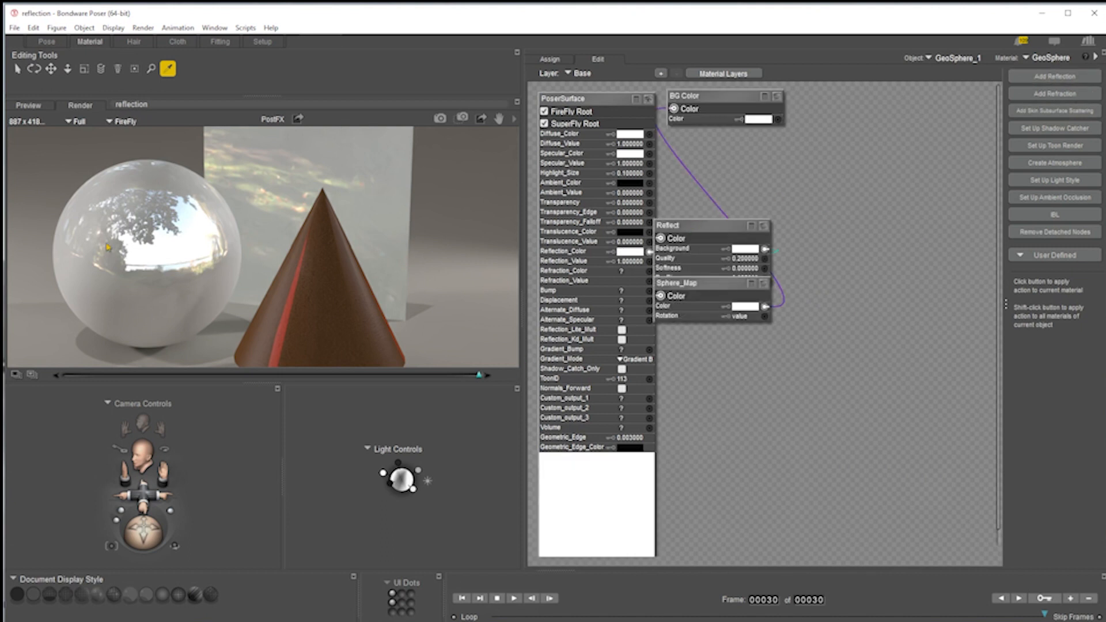
{"action": "left_click", "coordinate": [440, 119]}
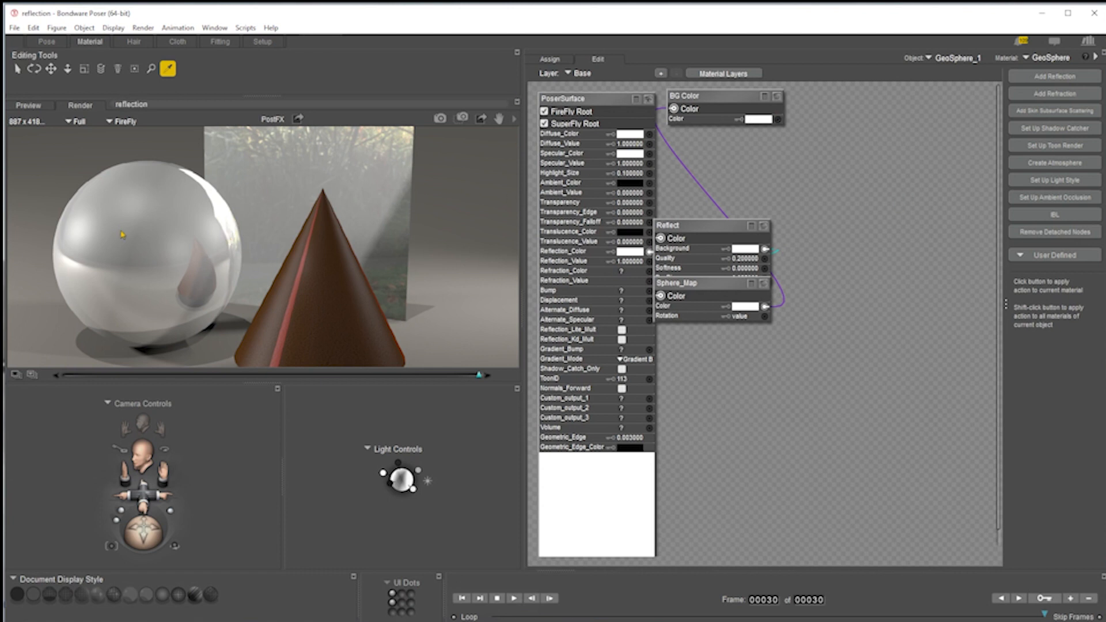
Set the sphere's Diffuse_Color to black and render the scene again with FireFly.
{"action": "left_click", "coordinate": [638, 136]}
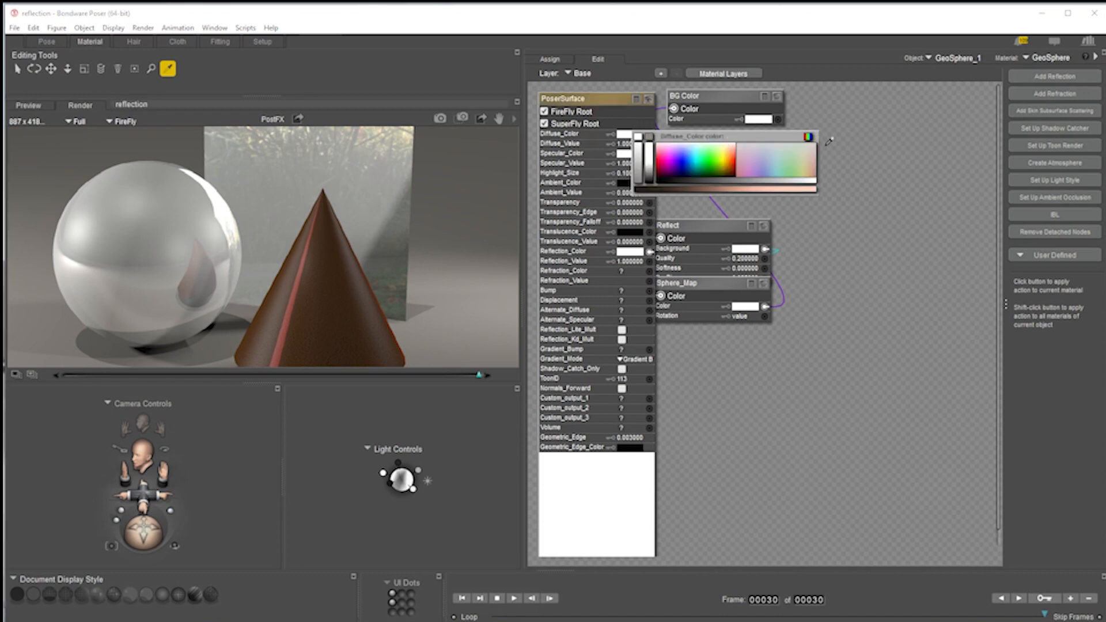
{"action": "left_click", "coordinate": [808, 136]}
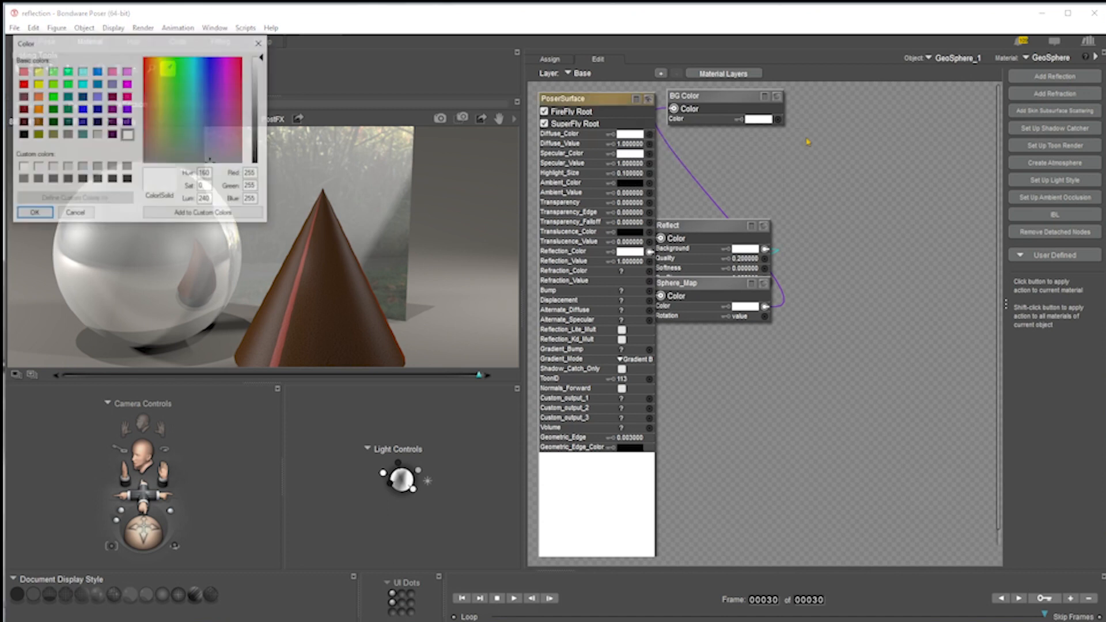
{"action": "left_click", "coordinate": [22, 134]}
{"action": "left_click", "coordinate": [33, 214]}
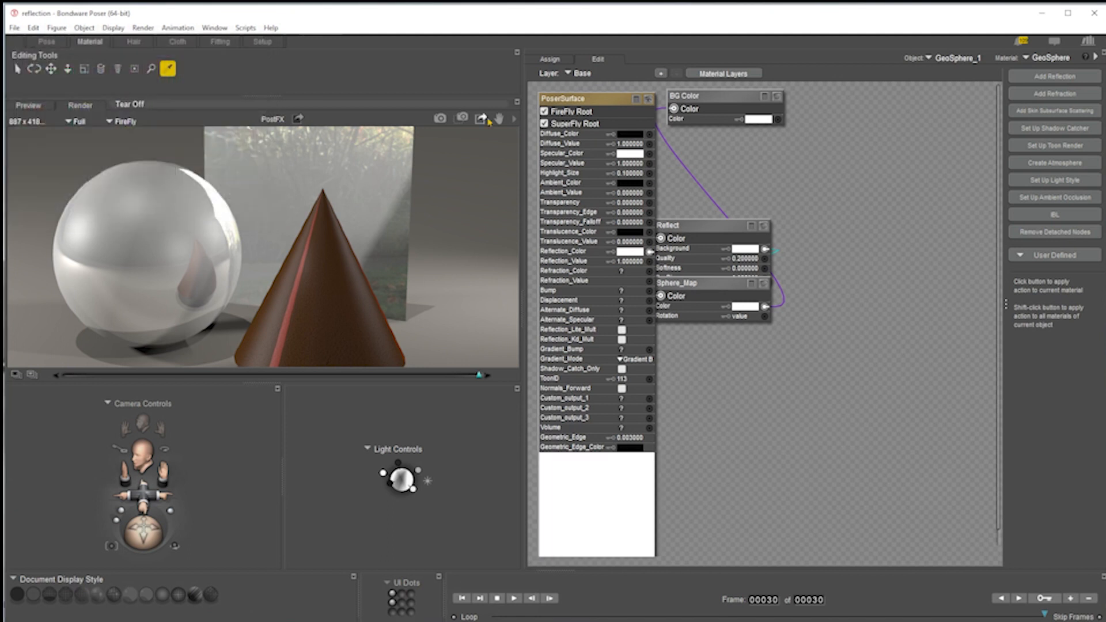
{"action": "left_click", "coordinate": [448, 120]}
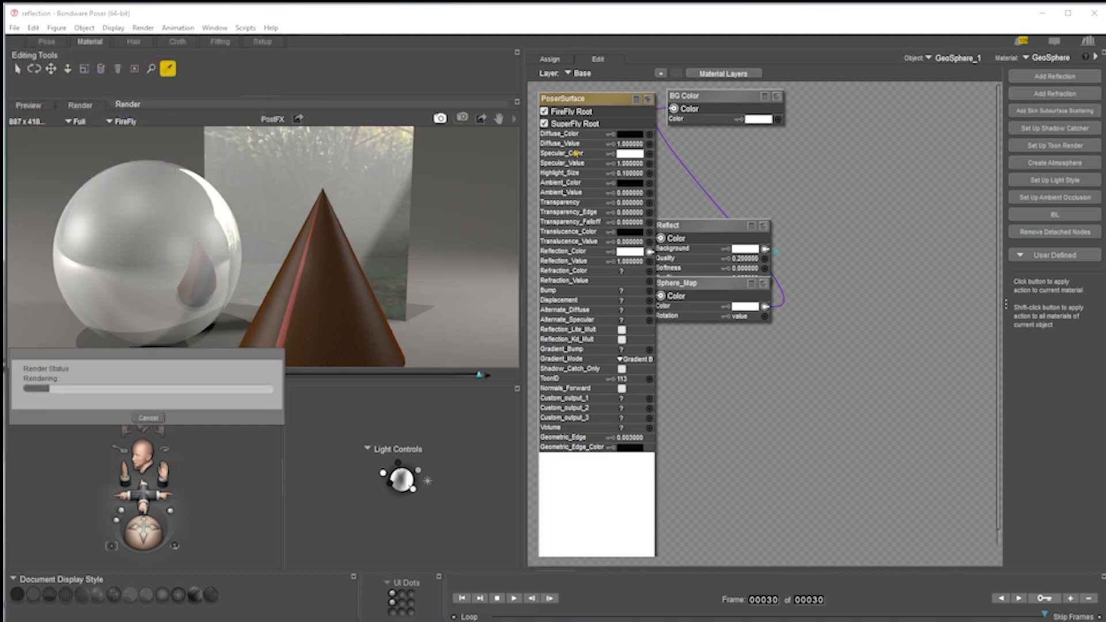